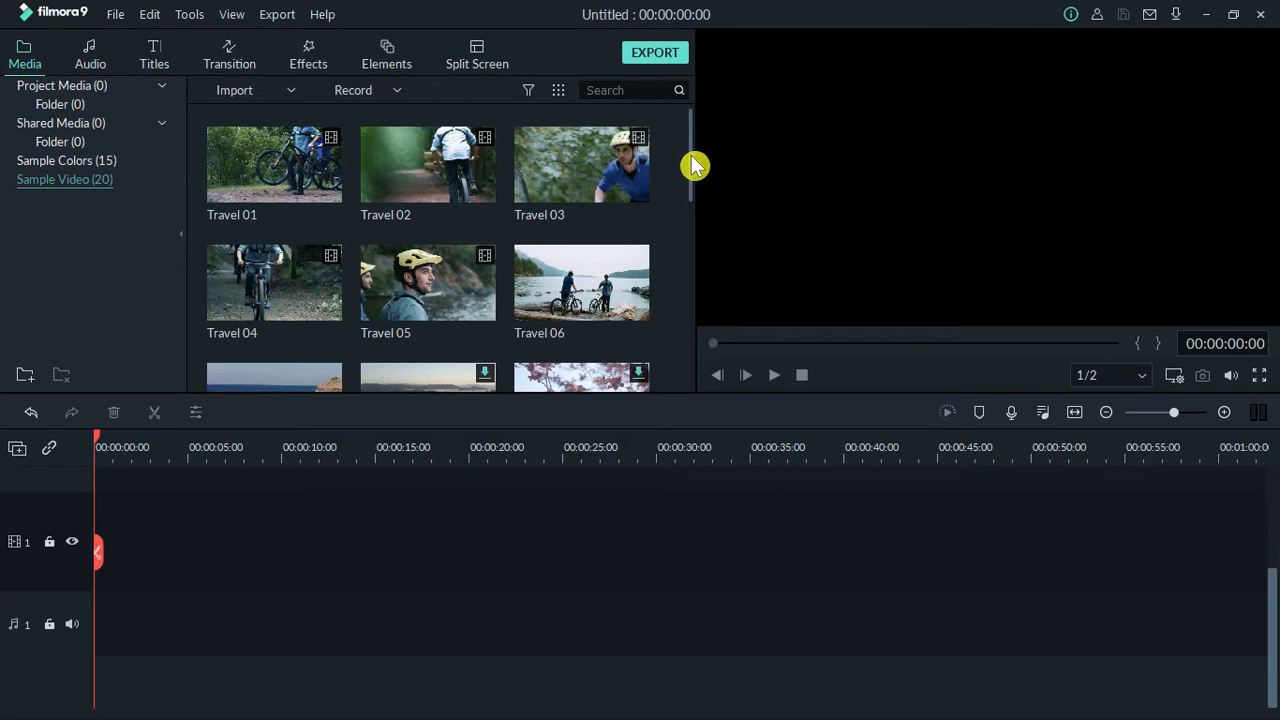
Add the Beach sample video to the start of video track 1 and play it briefly.
{"action": "left_click_drag", "start_coordinate": [692, 160], "coordinate": [697, 211]}
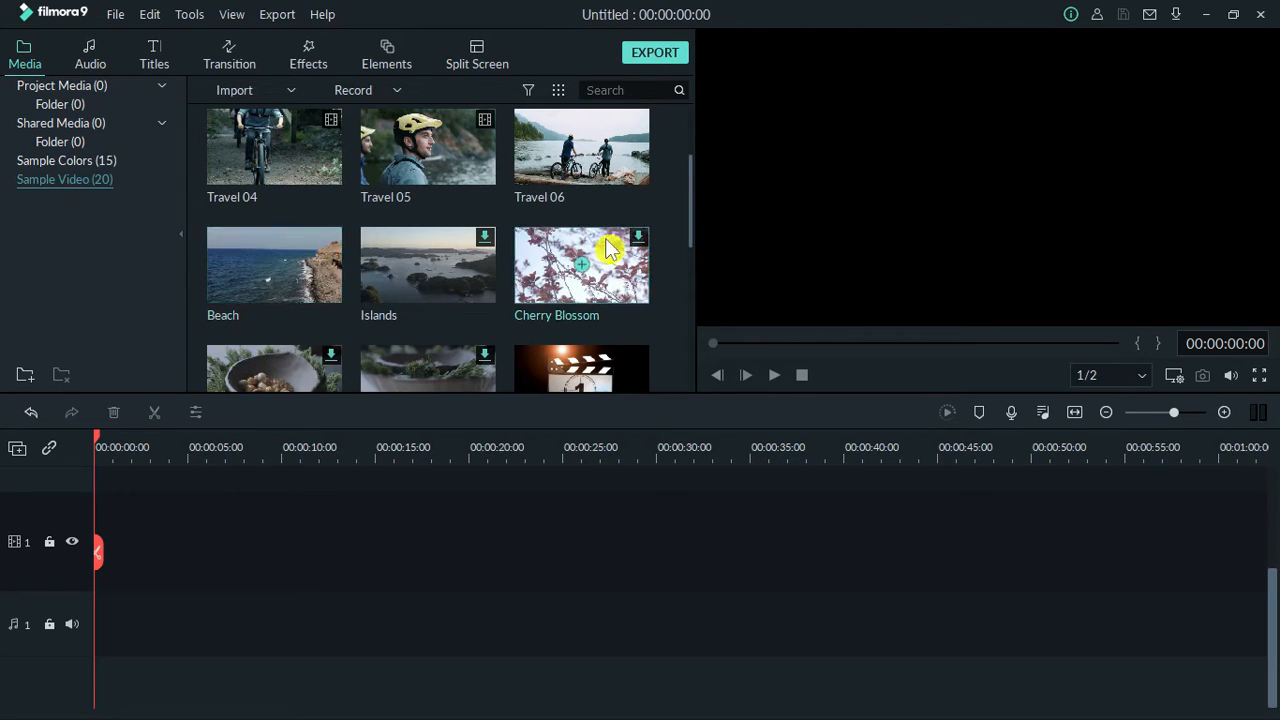
{"action": "left_click", "coordinate": [293, 263]}
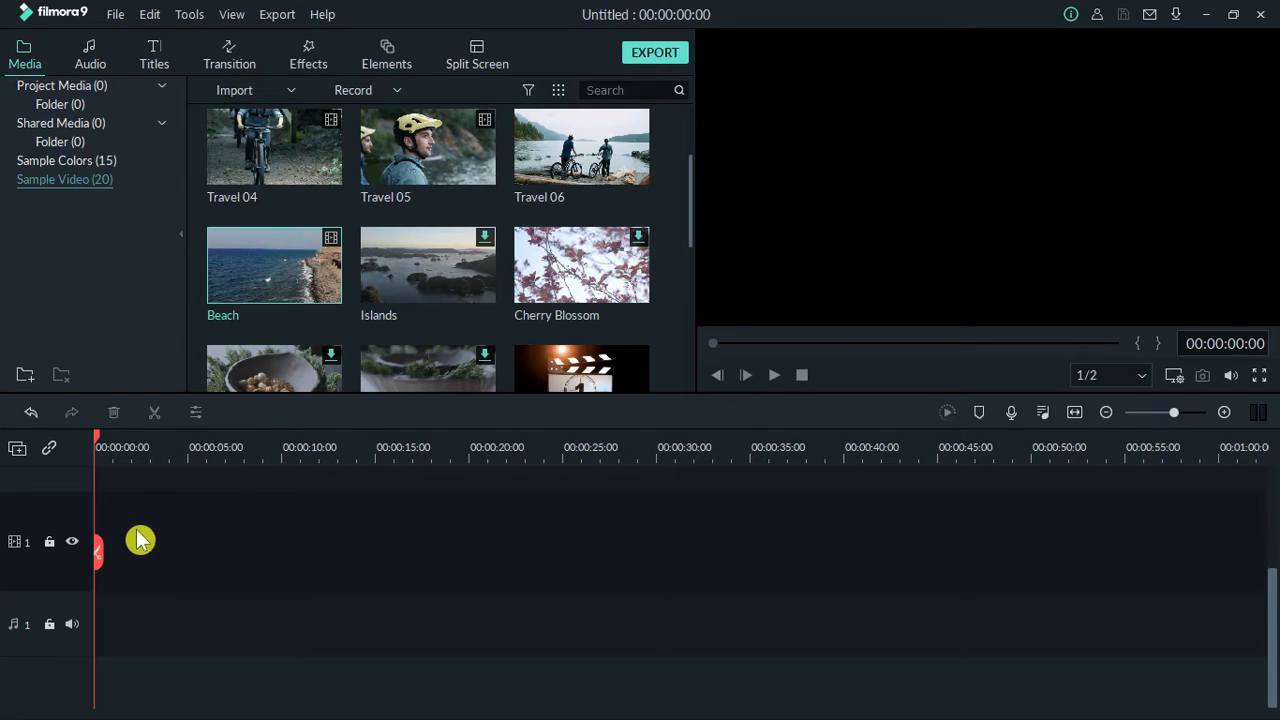
{"action": "left_click_drag", "start_coordinate": [297, 337], "coordinate": [84, 622]}
{"action": "key", "text": "space"}
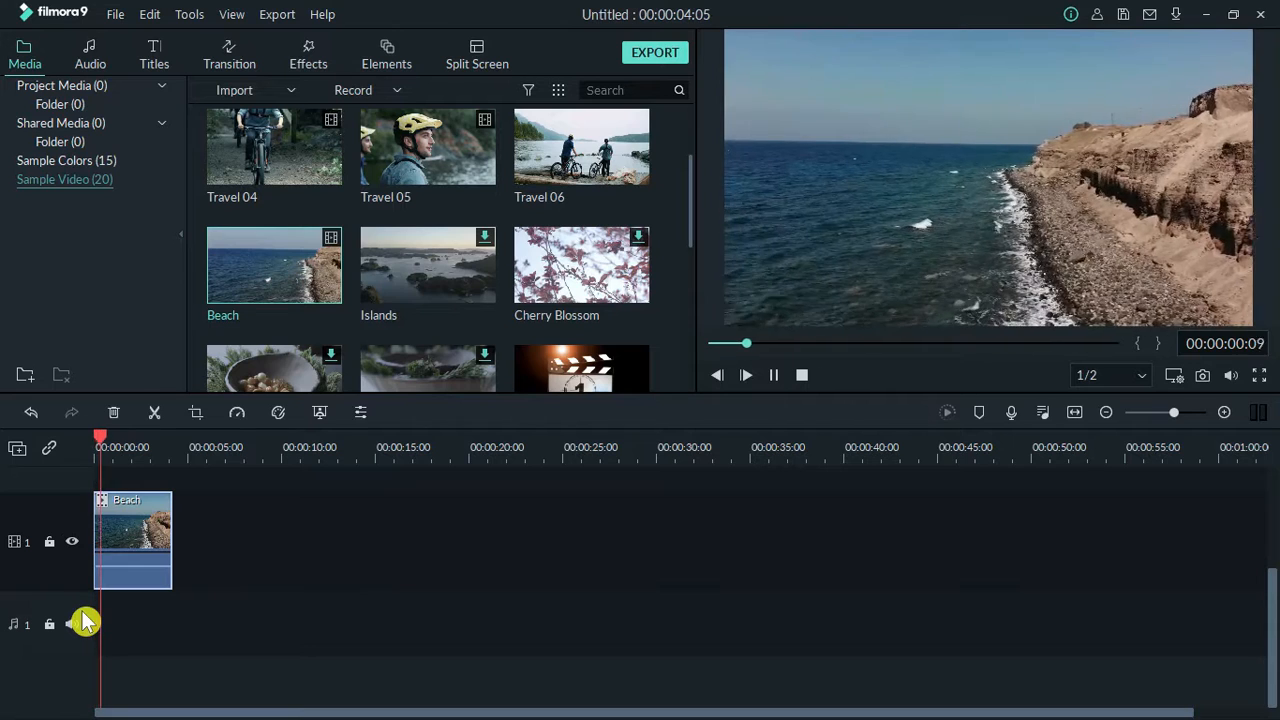
{"action": "key", "text": "space"}
{"action": "left_click", "coordinate": [137, 541]}
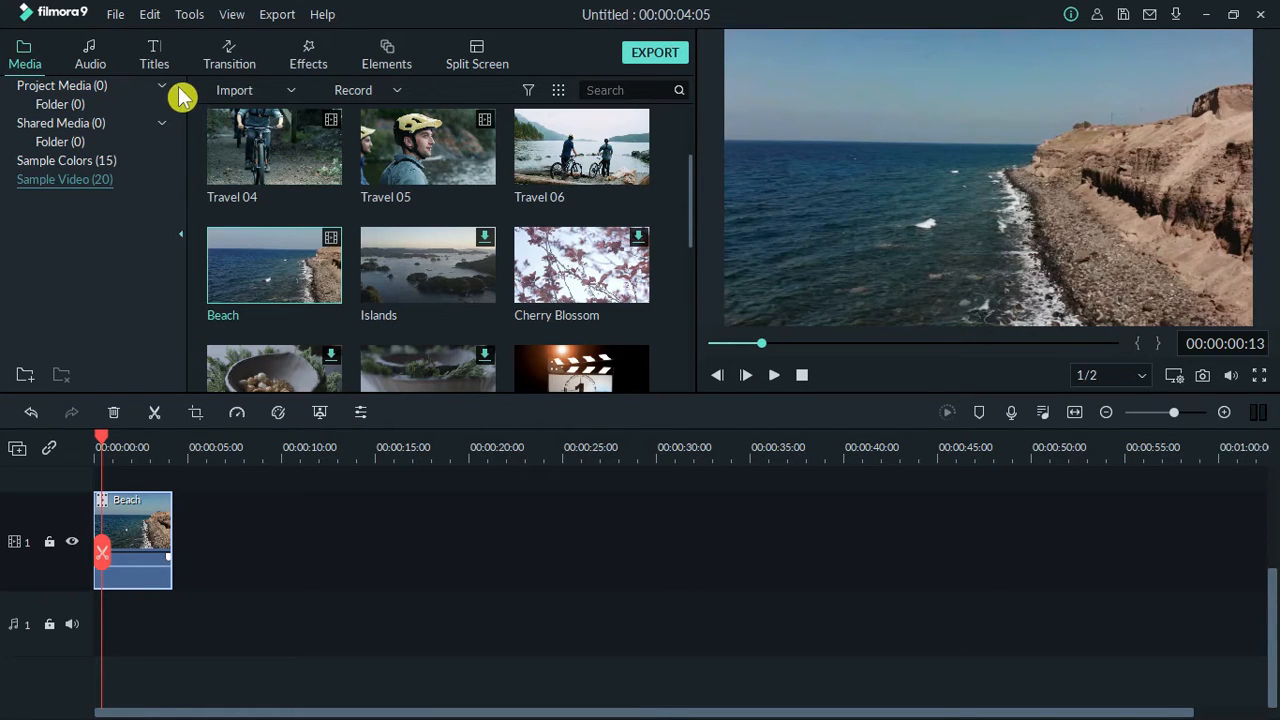
Place the Default Title above the Beach clip from the timeline start and trim it to the clip's end.
{"action": "left_click", "coordinate": [157, 62]}
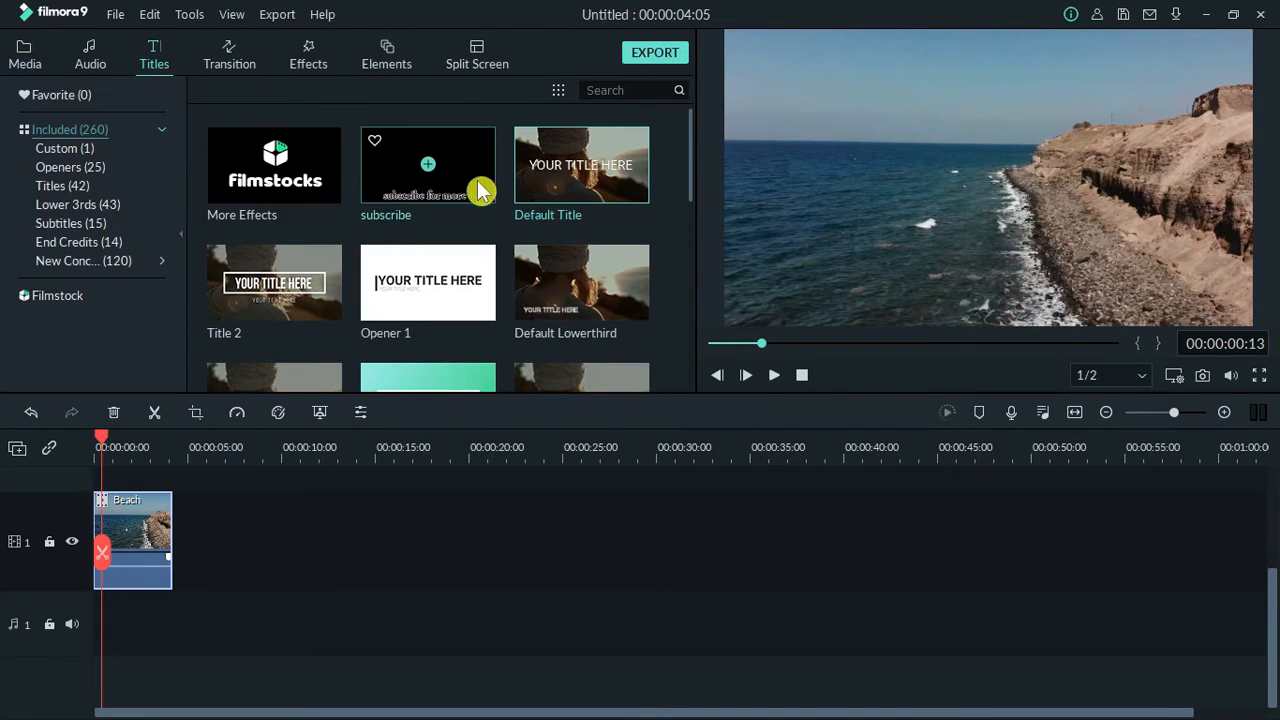
{"action": "left_click_drag", "start_coordinate": [173, 488], "coordinate": [202, 477]}
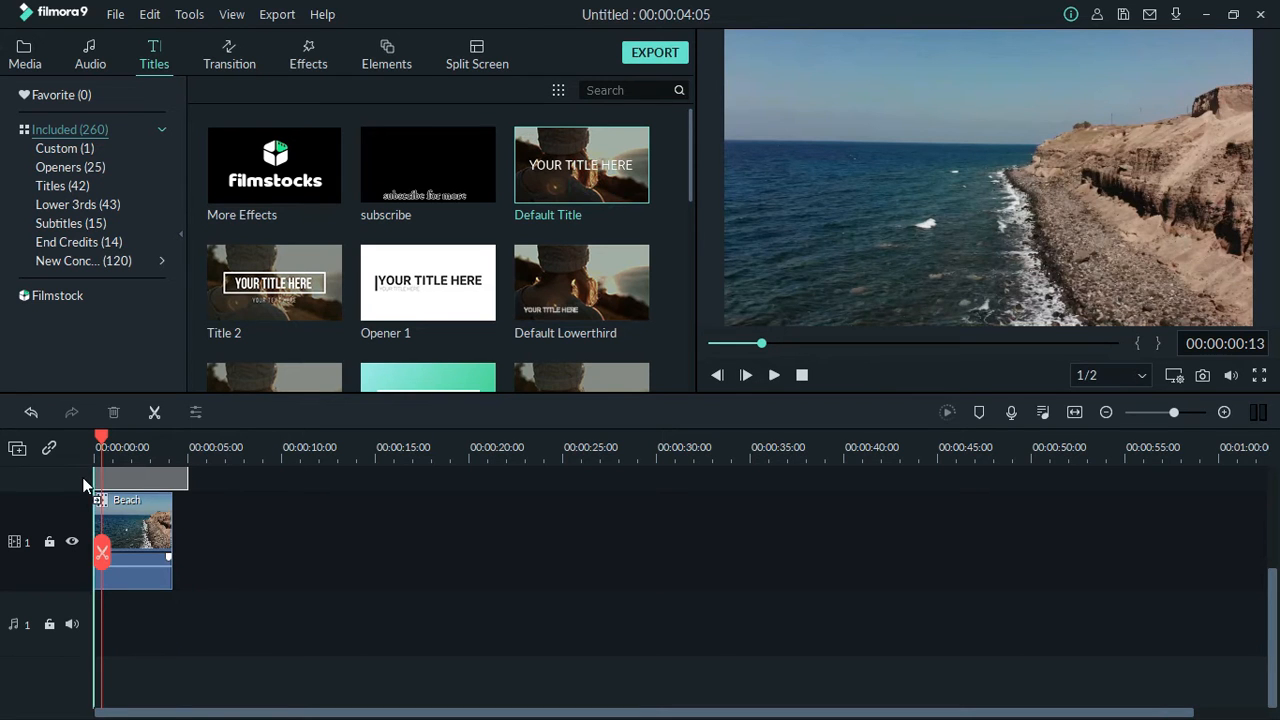
{"action": "key", "text": "space"}
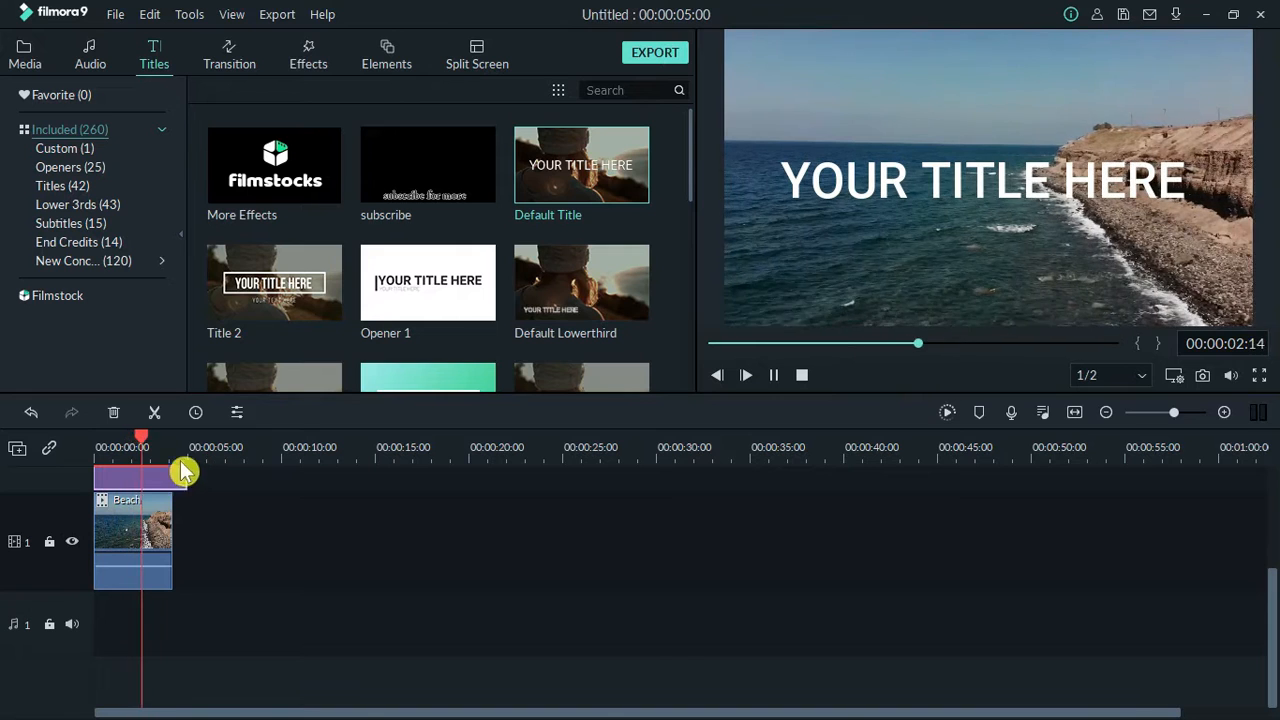
{"action": "key", "text": "space"}
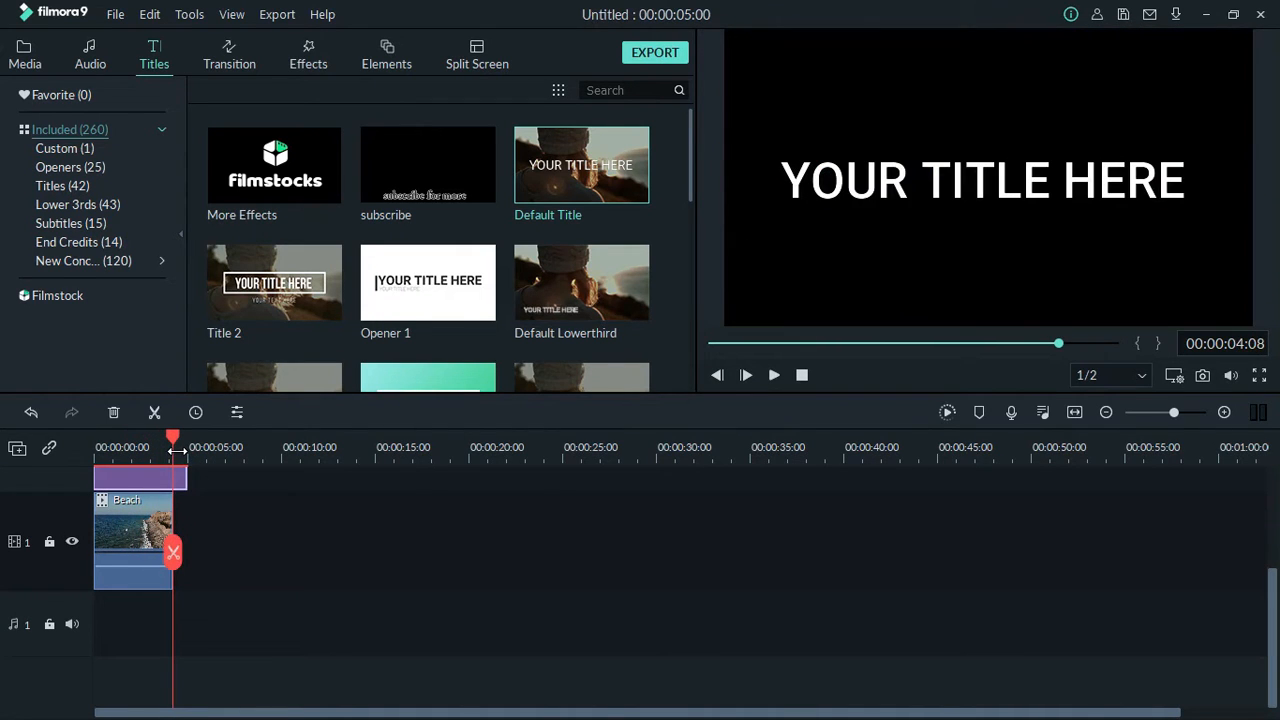
{"action": "left_click", "coordinate": [172, 558]}
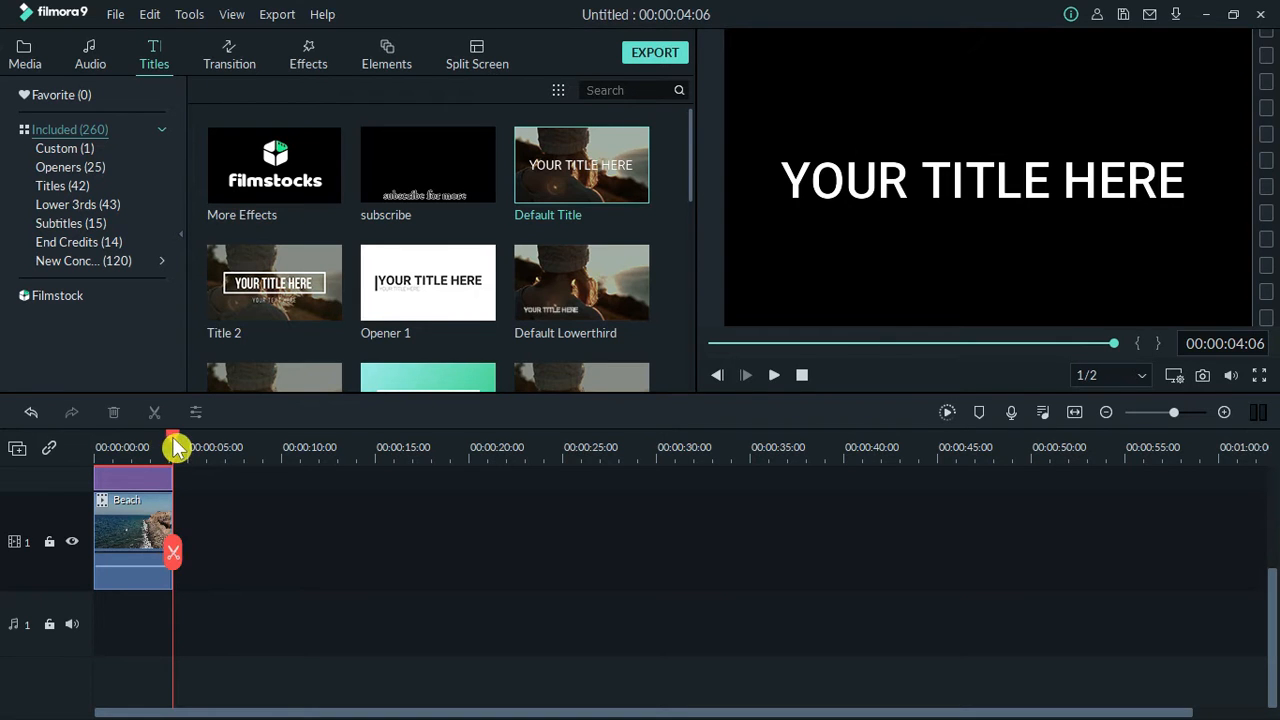
{"action": "left_click_drag", "start_coordinate": [175, 447], "coordinate": [40, 471]}
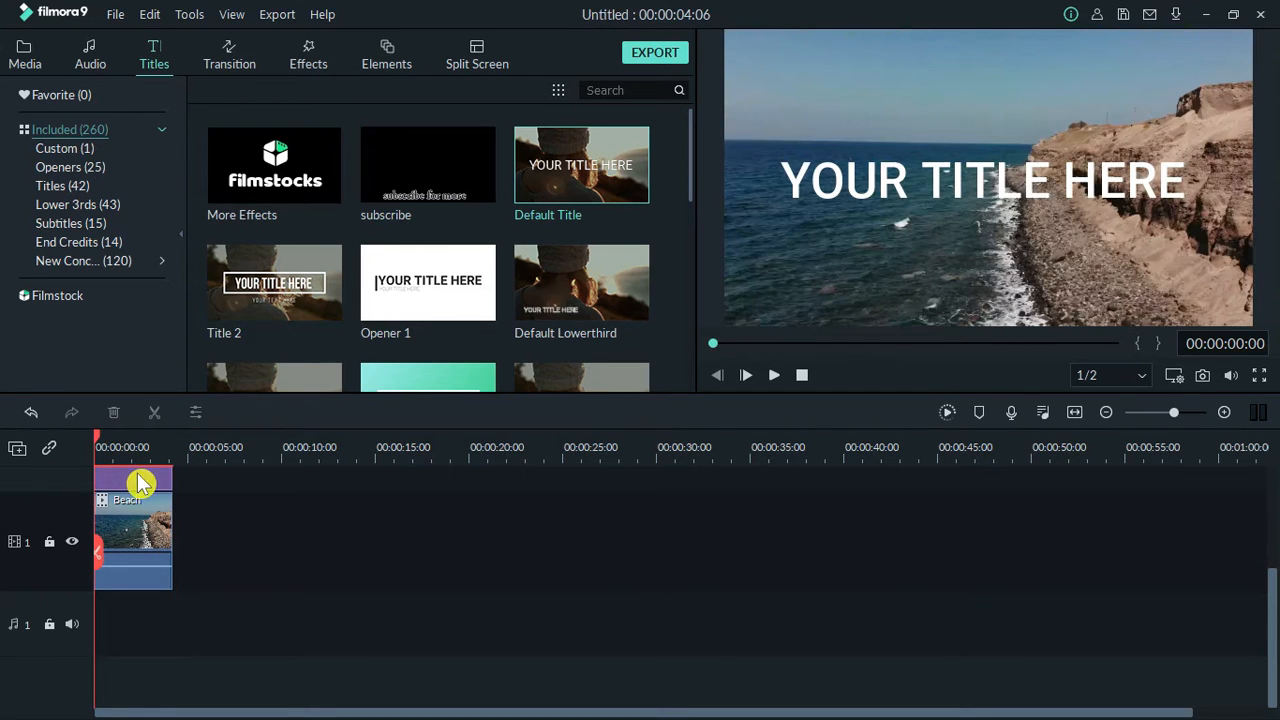
Replace the title's placeholder text with "open paint 3d" using the advanced text editor.
{"action": "double_click", "coordinate": [858, 188]}
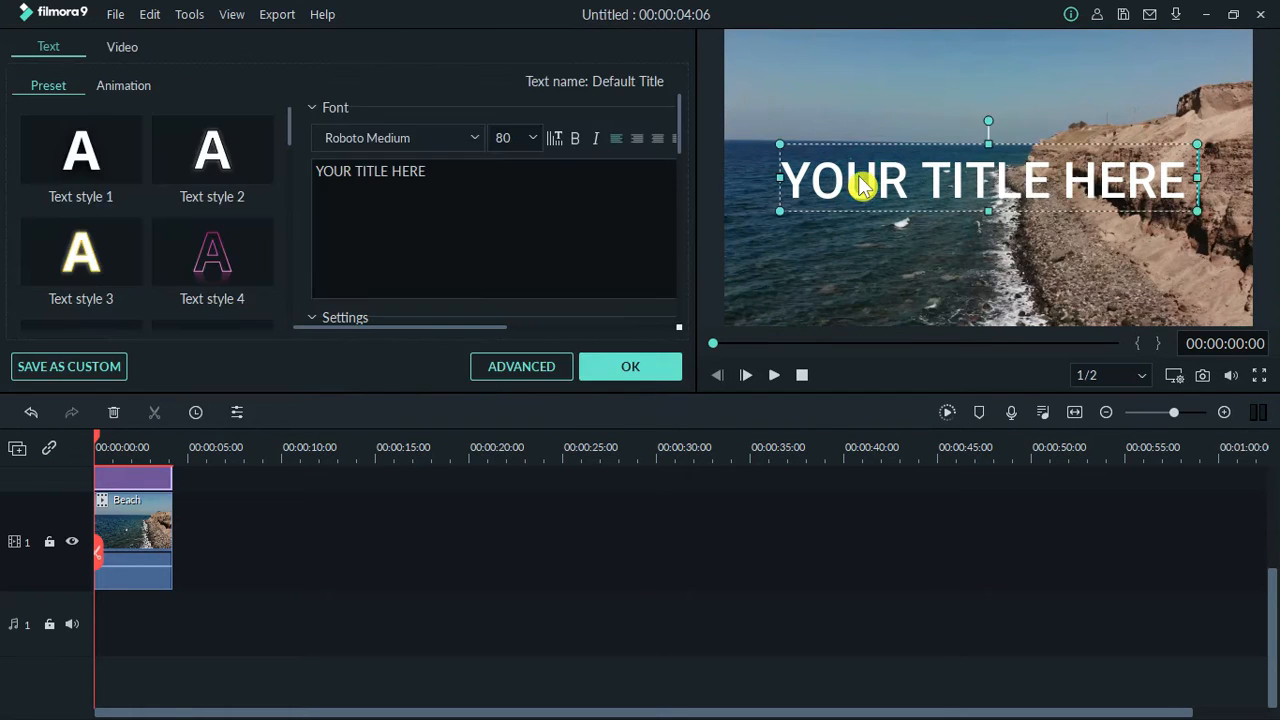
{"action": "left_click", "coordinate": [455, 181]}
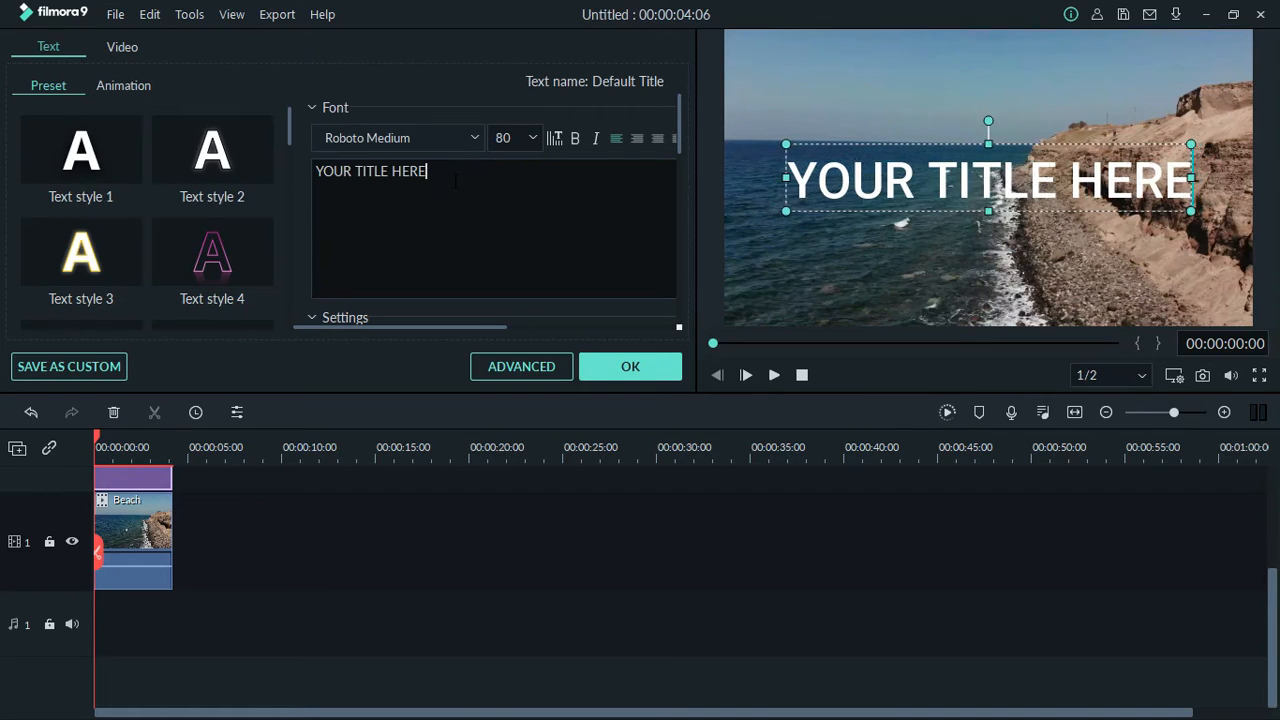
{"action": "key", "text": "BackSpace"}
{"action": "key", "text": "BackSpace"}
{"action": "key", "text": "BackSpace"}
{"action": "key", "text": "BackSpace"}
{"action": "key", "text": "BackSpace"}
{"action": "key", "text": "BackSpace"}
{"action": "key", "text": "BackSpace"}
{"action": "key", "text": "BackSpace"}
{"action": "key", "text": "BackSpace"}
{"action": "key", "text": "BackSpace"}
{"action": "key", "text": "BackSpace"}
{"action": "key", "text": "BackSpace"}
{"action": "key", "text": "BackSpace"}
{"action": "key", "text": "BackSpace"}
{"action": "key", "text": "BackSpace"}
{"action": "left_click", "coordinate": [540, 373]}
{"action": "left_click", "coordinate": [472, 382]}
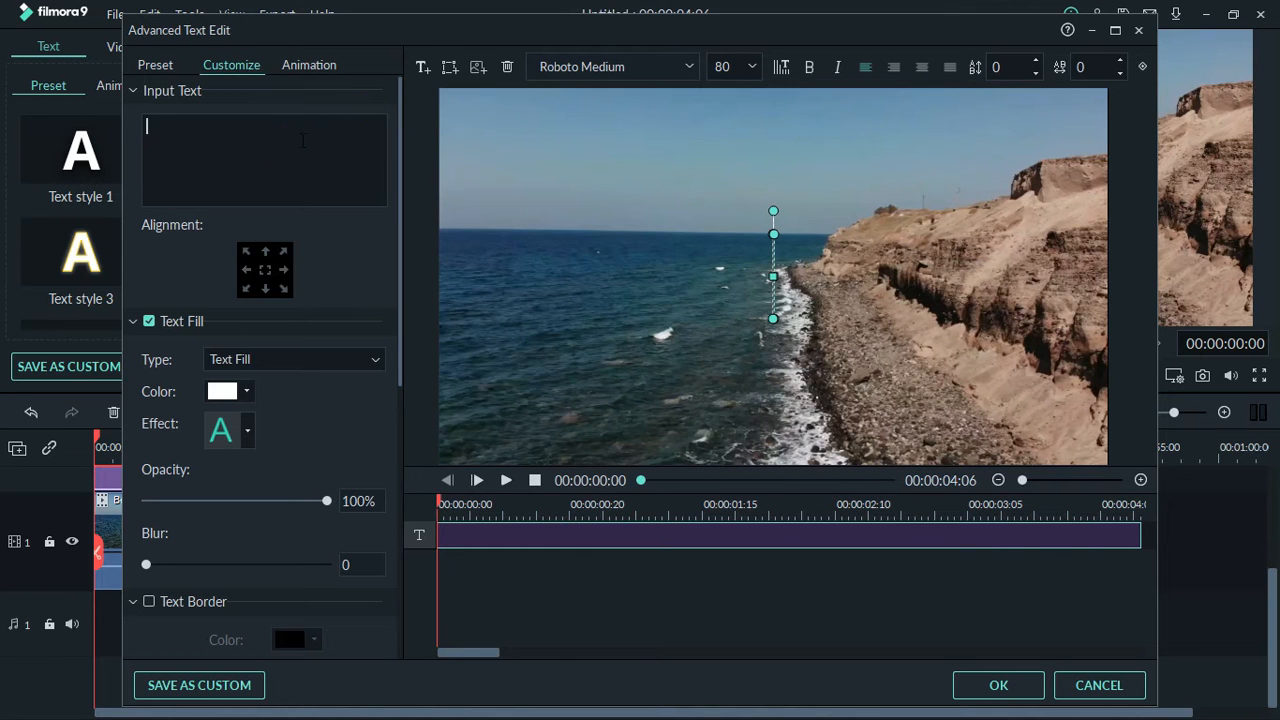
{"action": "type", "text": "open "}
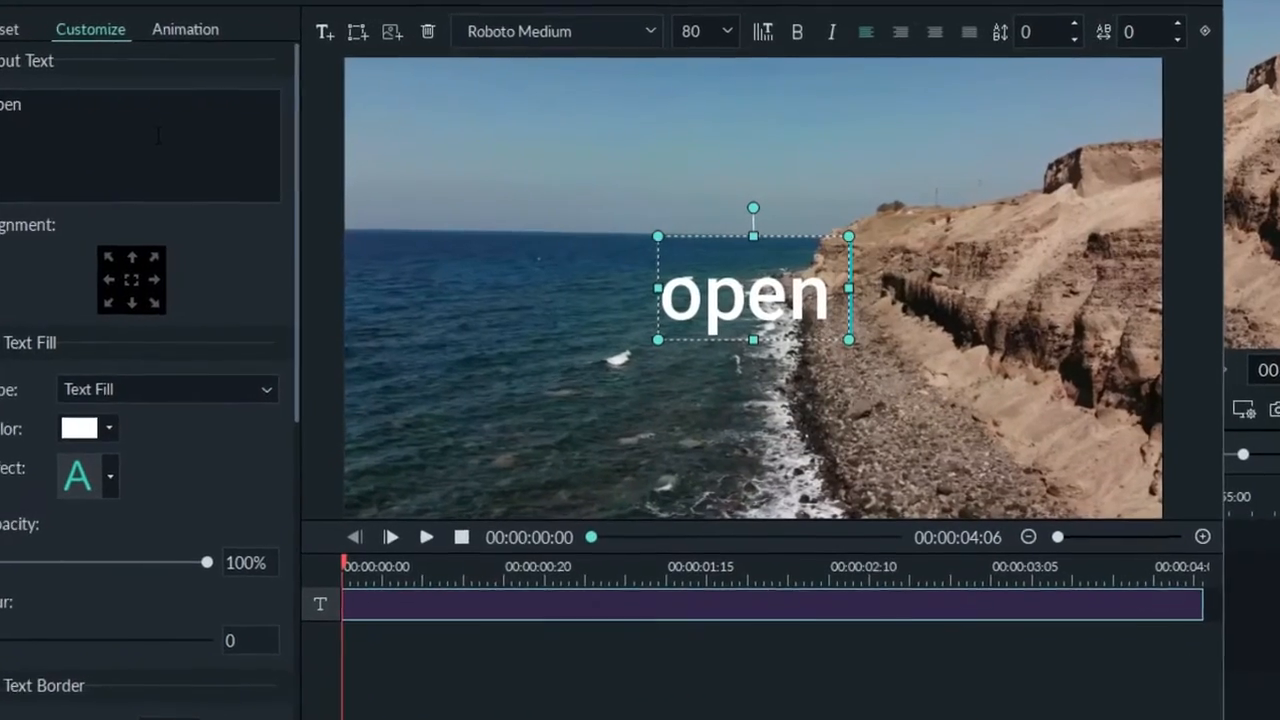
{"action": "type", "text": "pa"}
{"action": "type", "text": "int"}
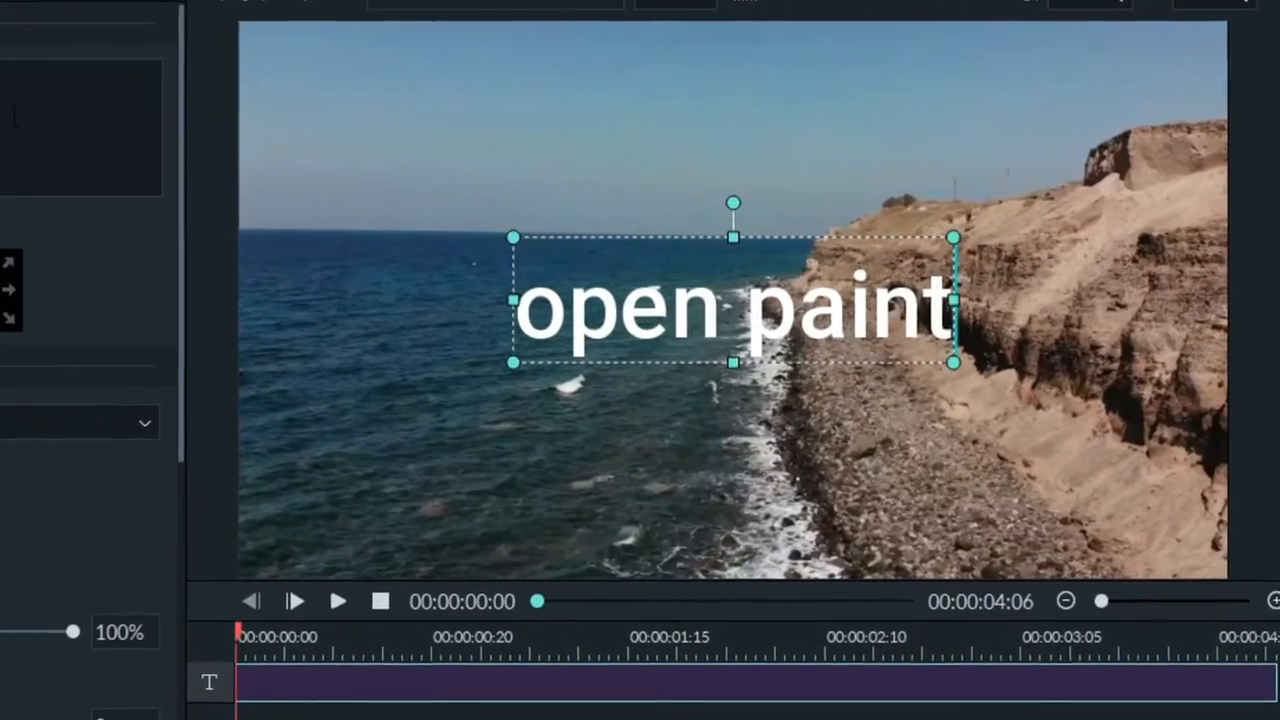
{"action": "type", "text": " 3d"}
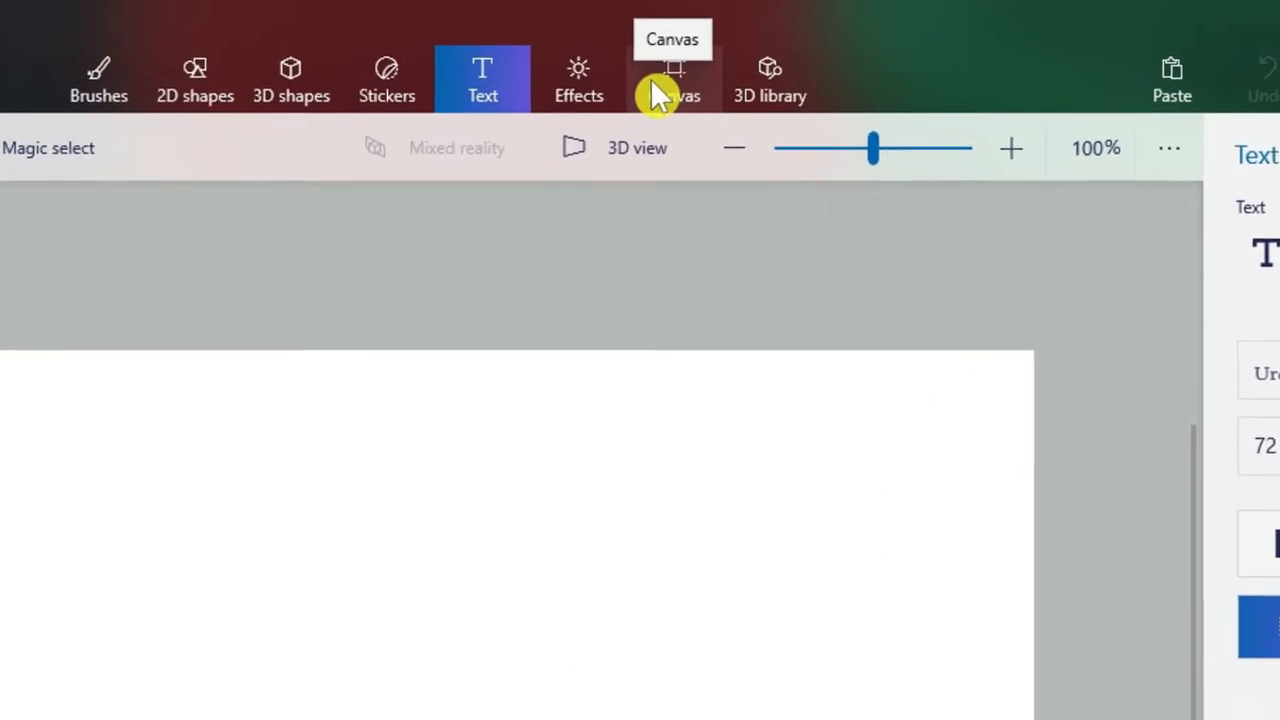
In Paint 3D, make the canvas transparent and set the Text tool's colour to yellow.
{"action": "left_click", "coordinate": [675, 80]}
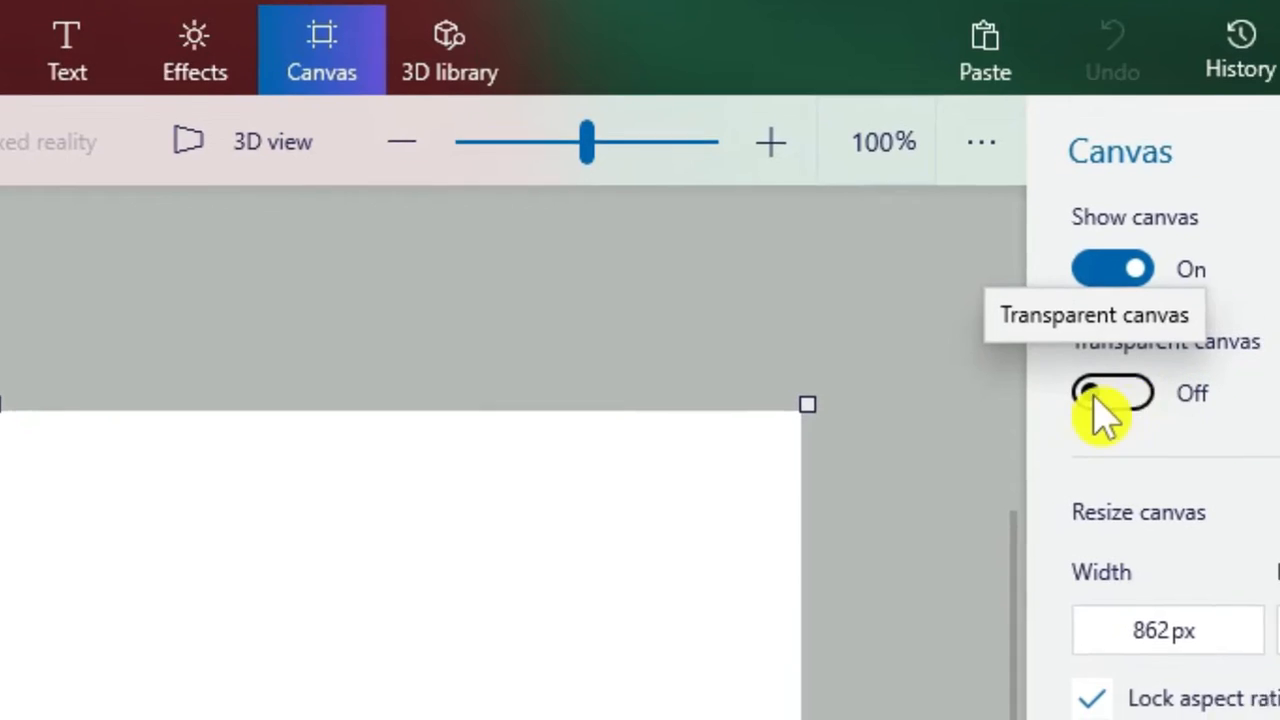
{"action": "left_click", "coordinate": [1102, 400]}
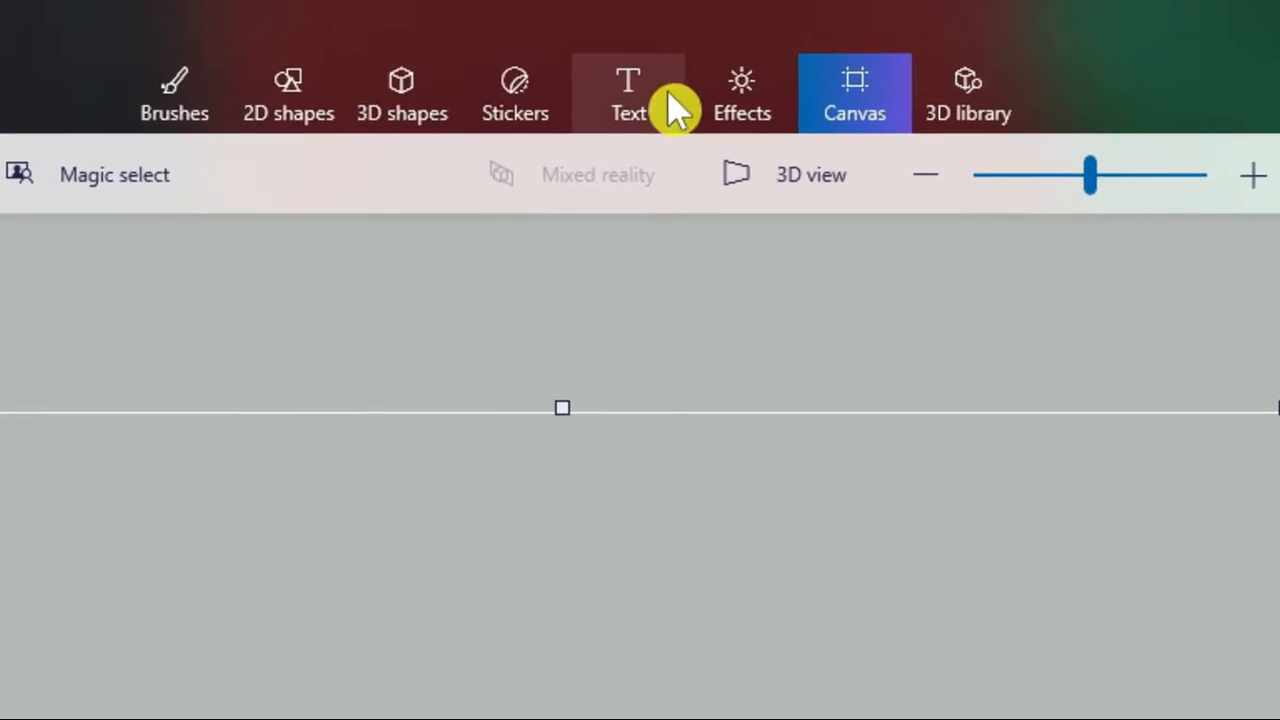
{"action": "left_click", "coordinate": [600, 88]}
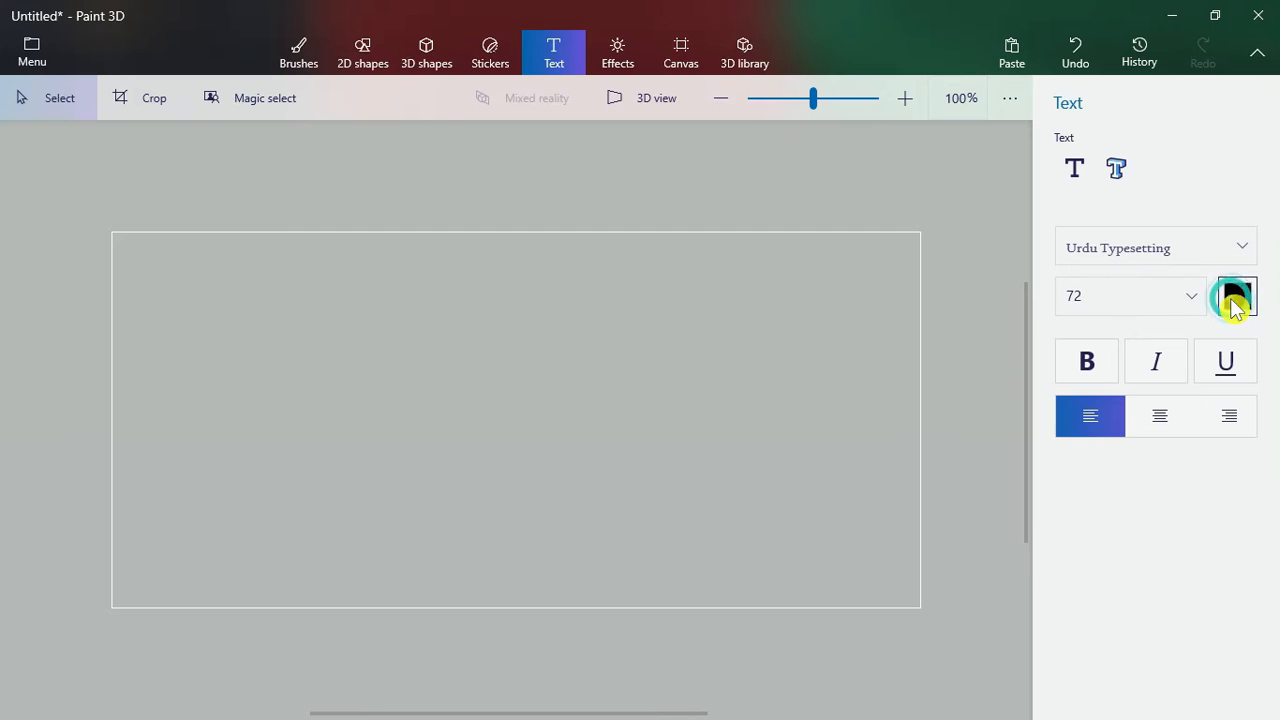
{"action": "left_click", "coordinate": [1235, 298]}
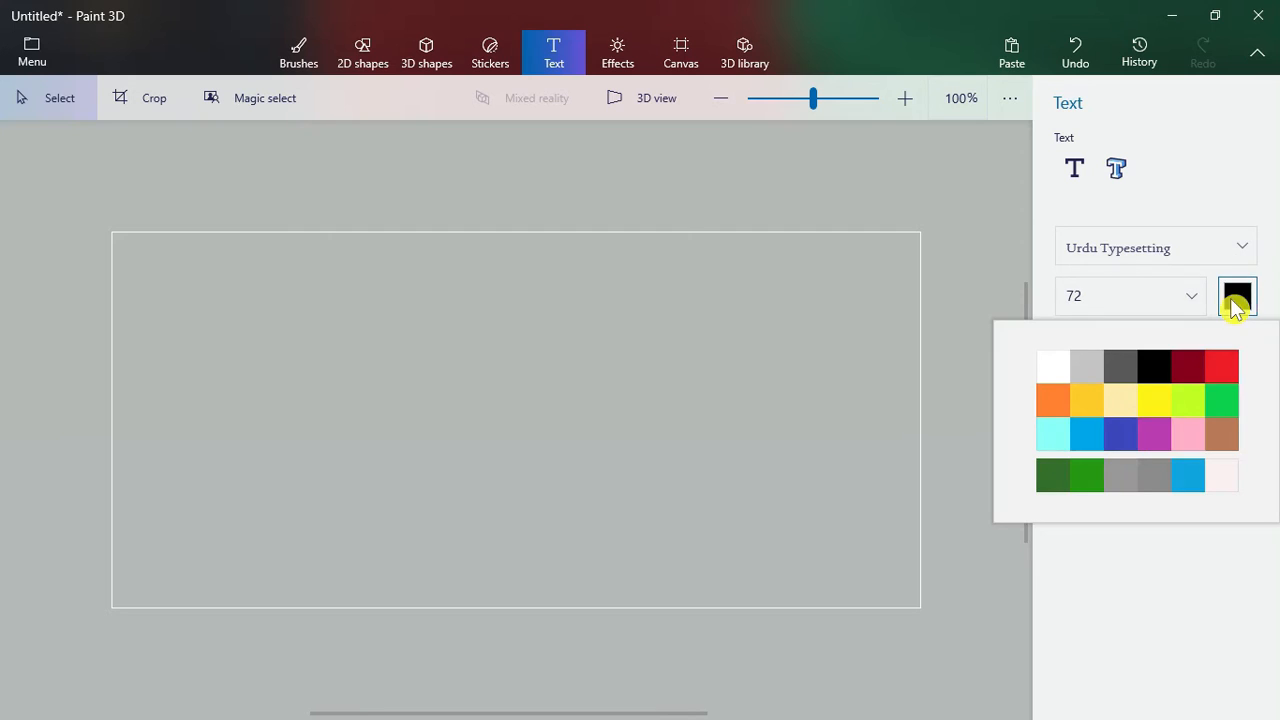
{"action": "left_click", "coordinate": [1160, 404]}
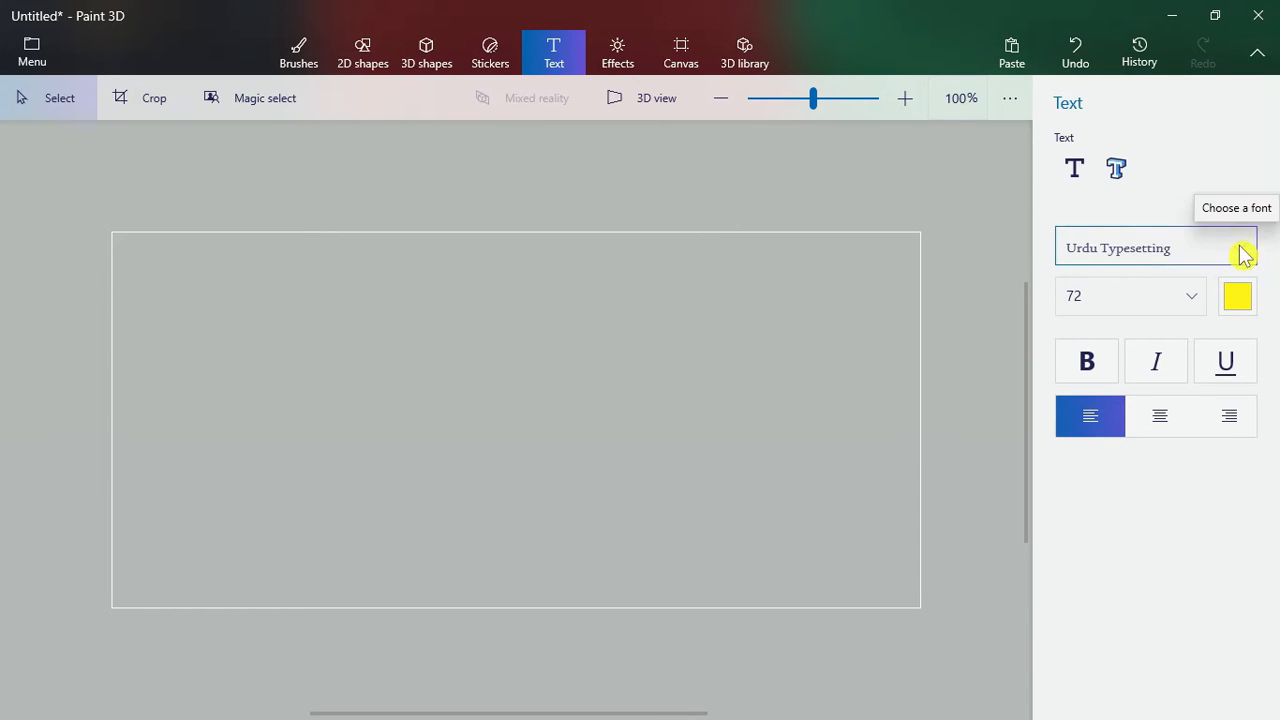
Bring up the Windows touch keyboard and maximize the Paint 3D window.
{"action": "left_click", "coordinate": [1172, 15]}
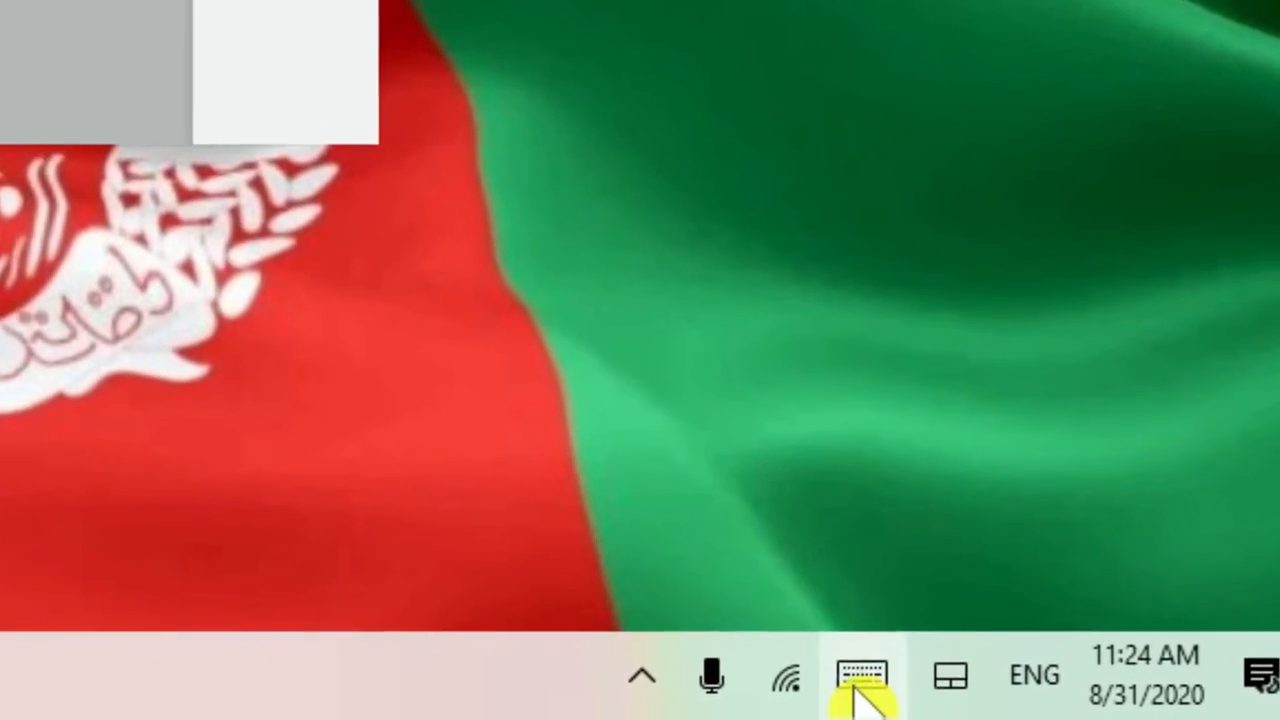
{"action": "left_click", "coordinate": [960, 687]}
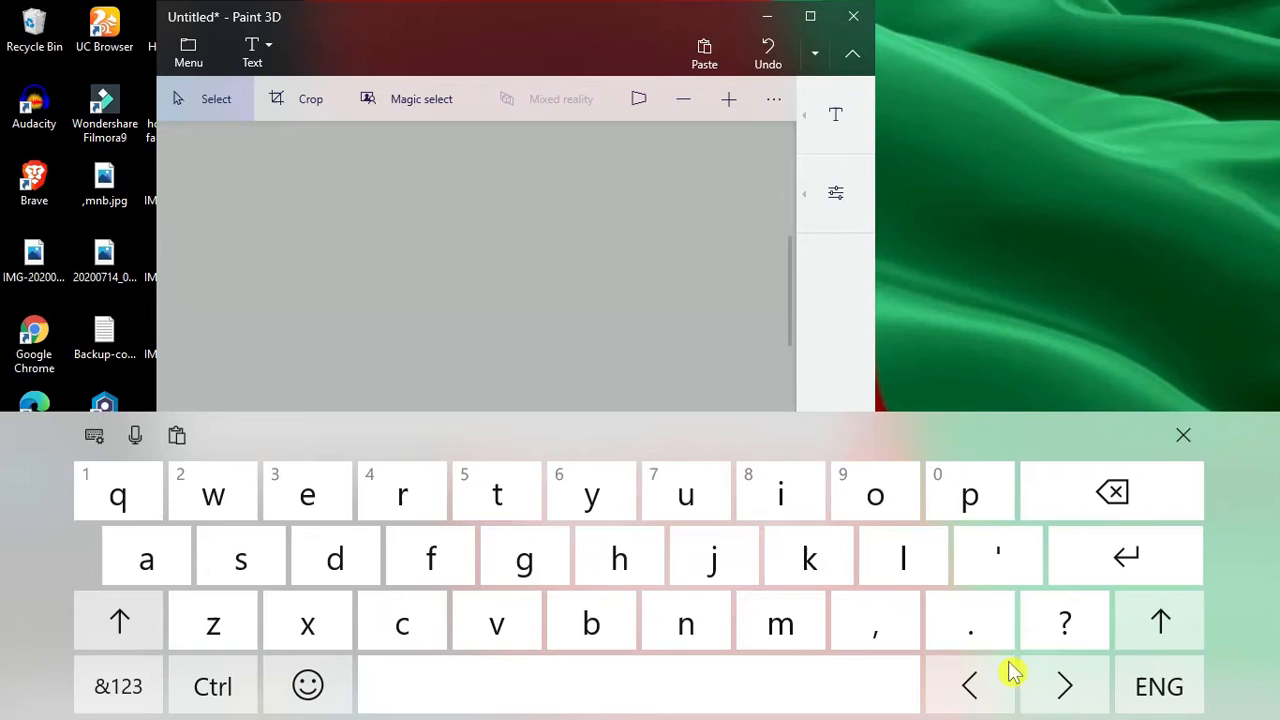
{"action": "left_click", "coordinate": [815, 18]}
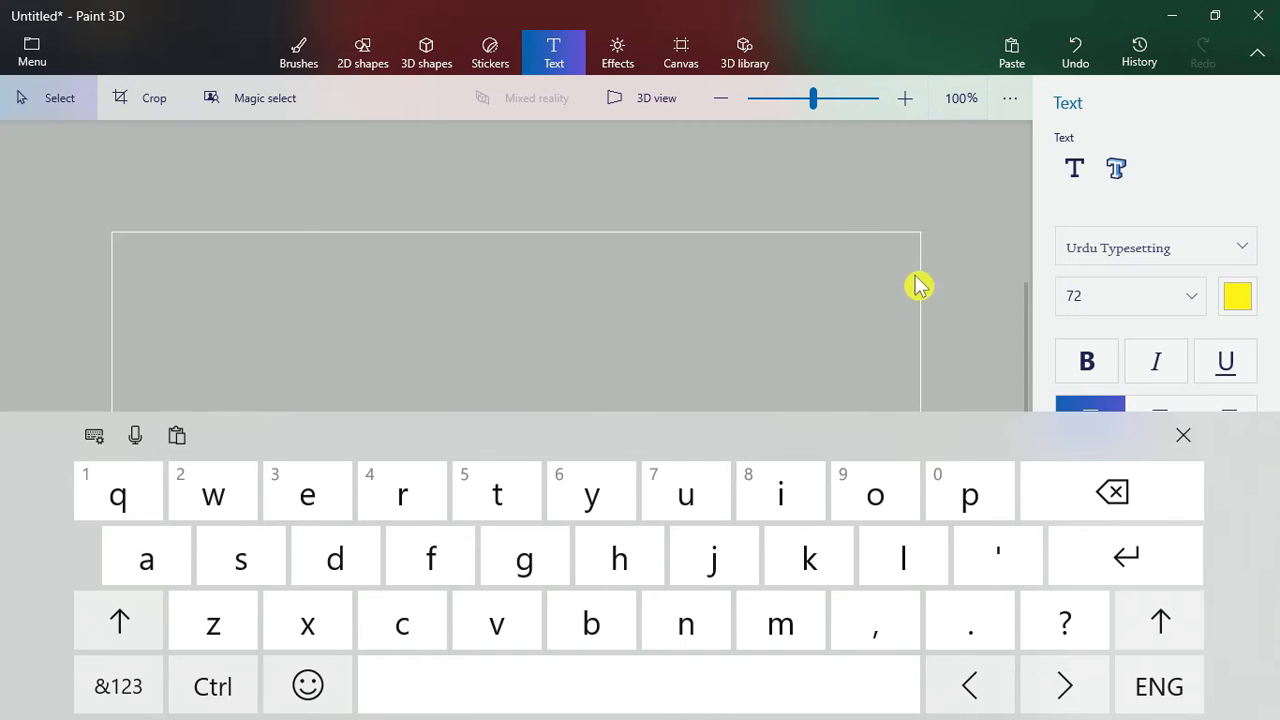
Draw a 2D text box across the canvas's upper part and switch the touch keyboard to Urdu (Pakistan).
{"action": "left_click", "coordinate": [1073, 170]}
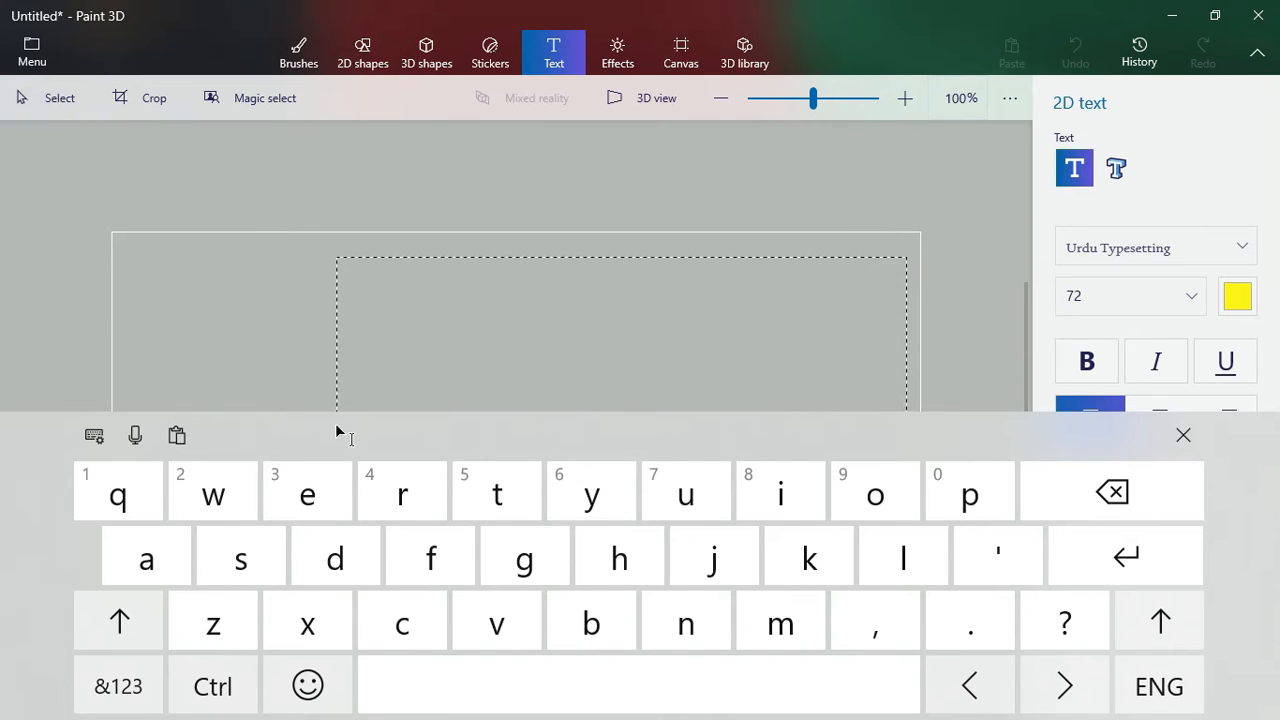
{"action": "left_click_drag", "start_coordinate": [183, 366], "coordinate": [138, 397]}
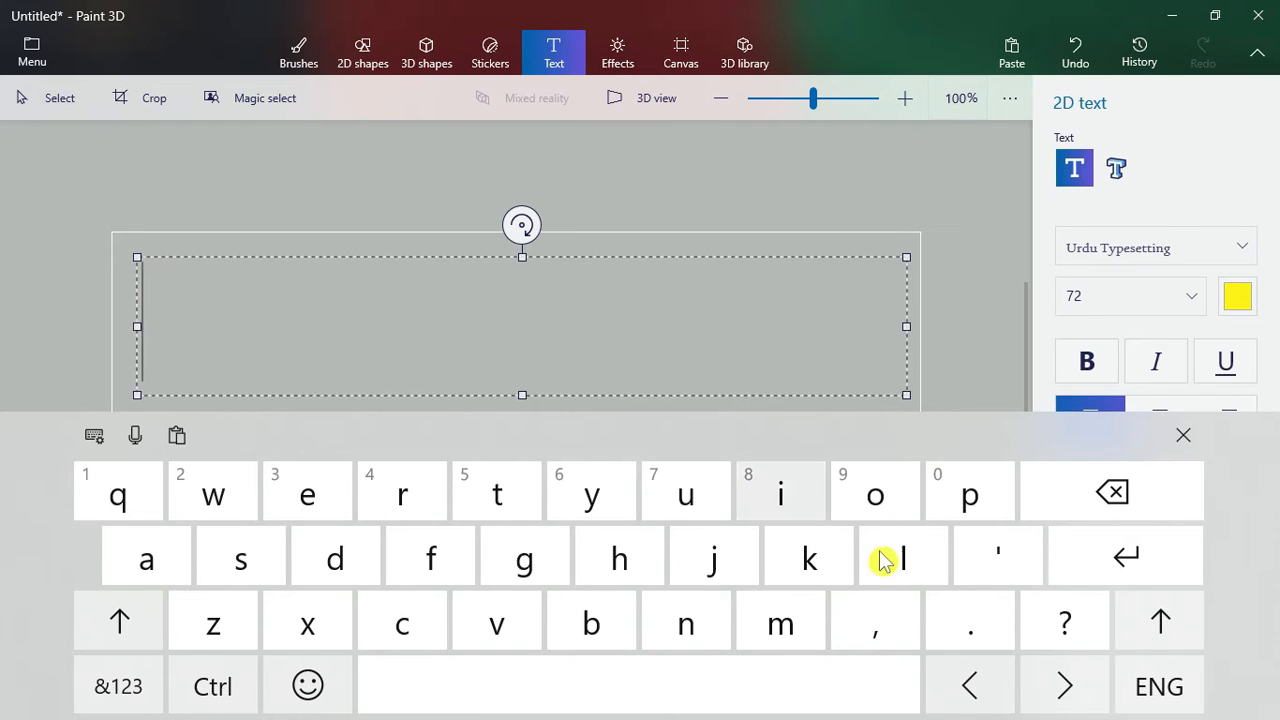
{"action": "left_click", "coordinate": [1155, 687]}
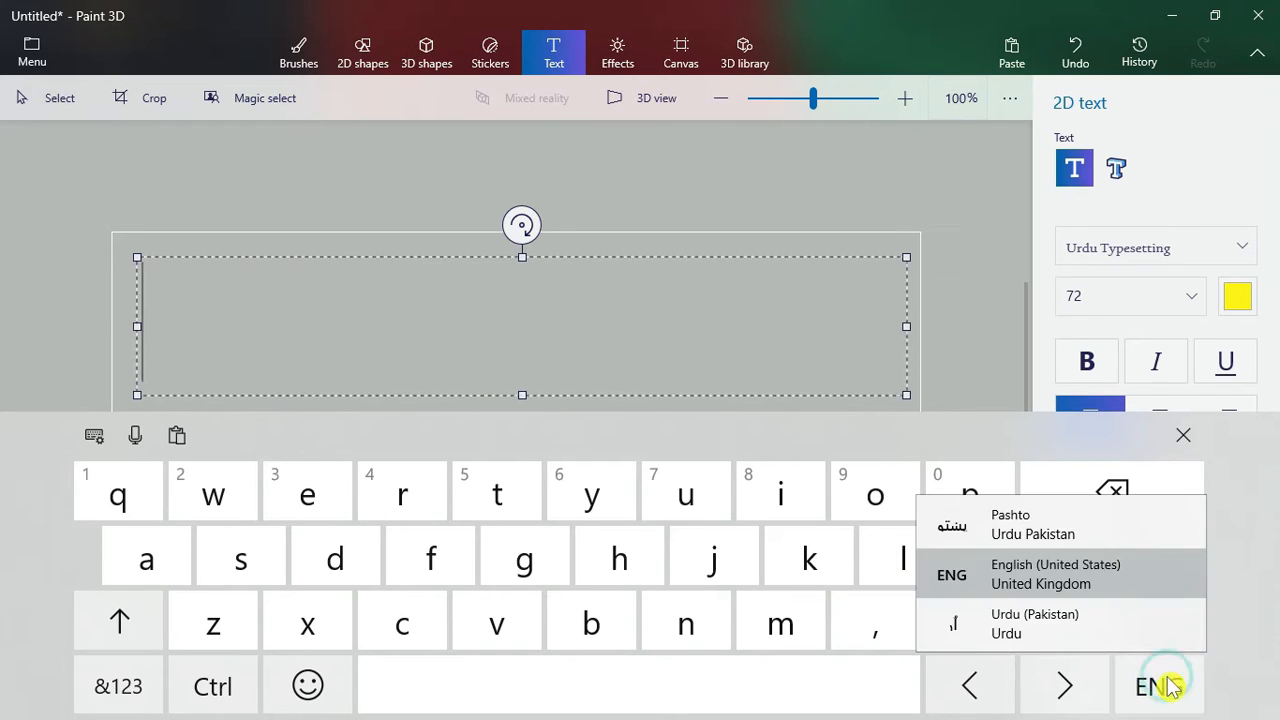
{"action": "left_click", "coordinate": [1105, 623]}
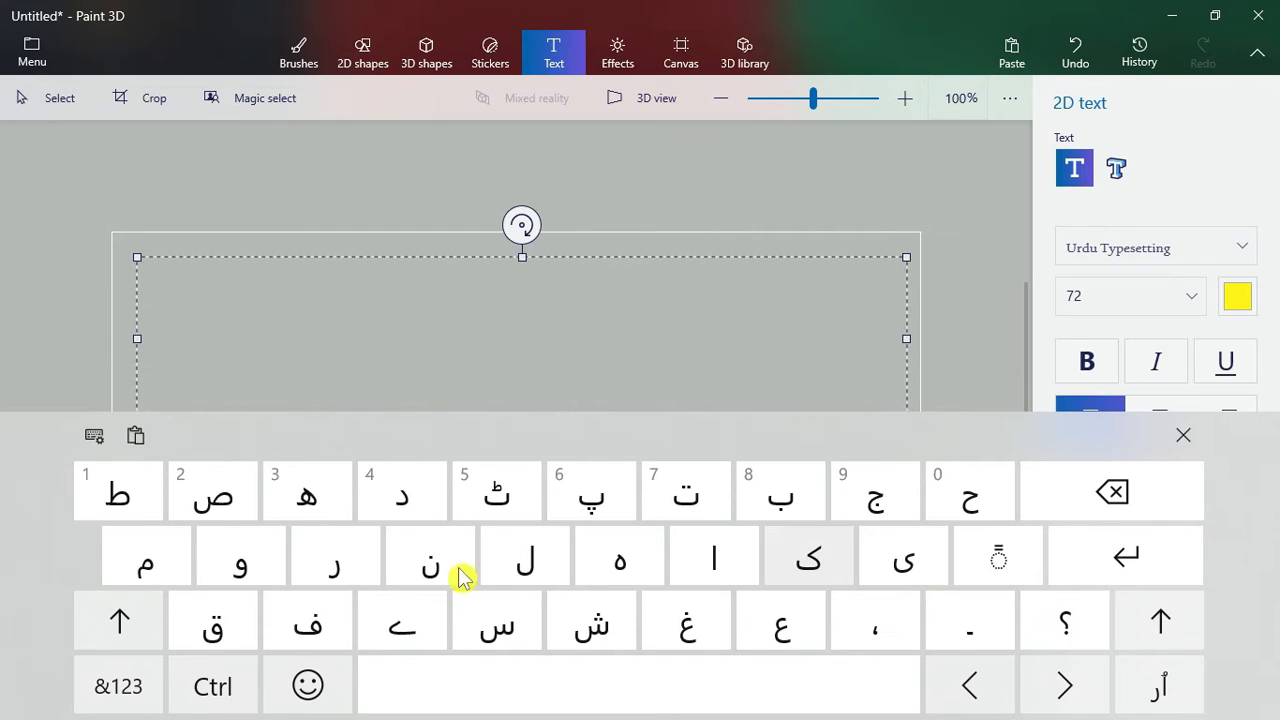
Enter the Urdu text "ویڈیو میں اردو کیسے لکھے" in the text box.
{"action": "left_click", "coordinate": [250, 588]}
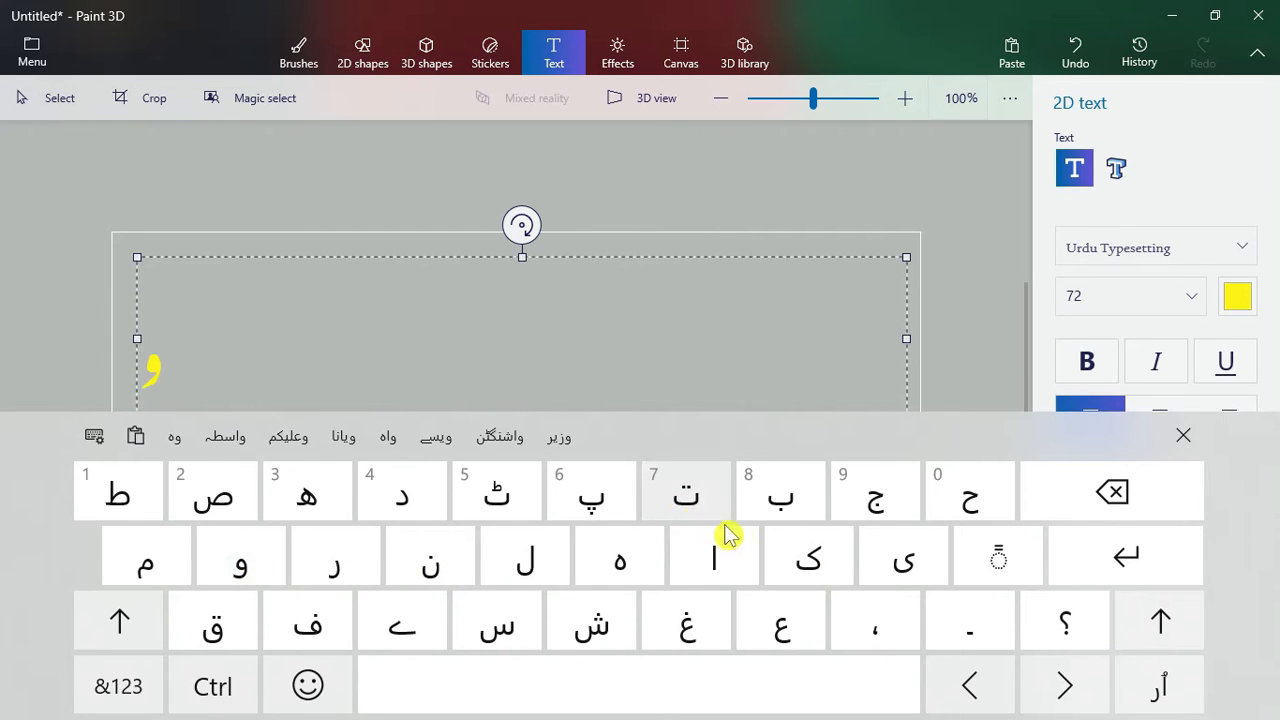
{"action": "left_click", "coordinate": [870, 567]}
{"action": "type", "text": "یڈیو میں اردو کیسے لکھے"}
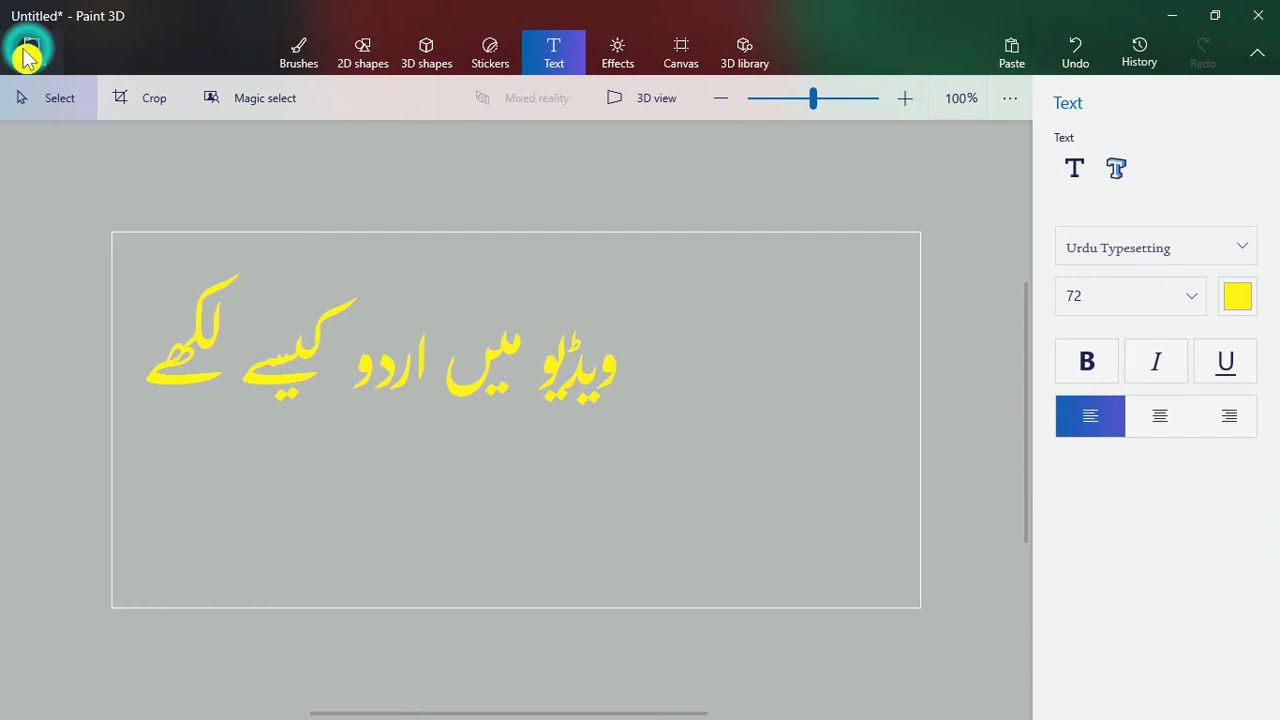
Save the Urdu text as the 2D PNG image Untitled.png in Filmora's Output folder and minimize Paint 3D.
{"action": "left_click", "coordinate": [34, 54]}
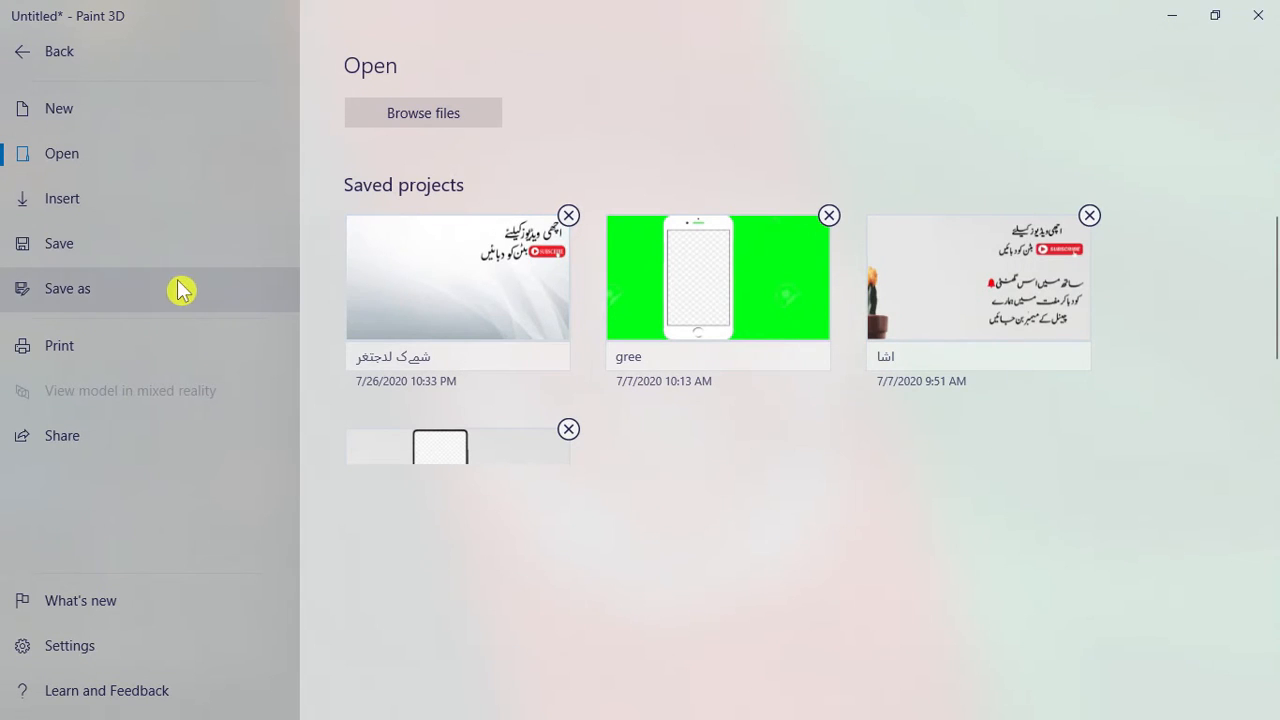
{"action": "left_click", "coordinate": [142, 289]}
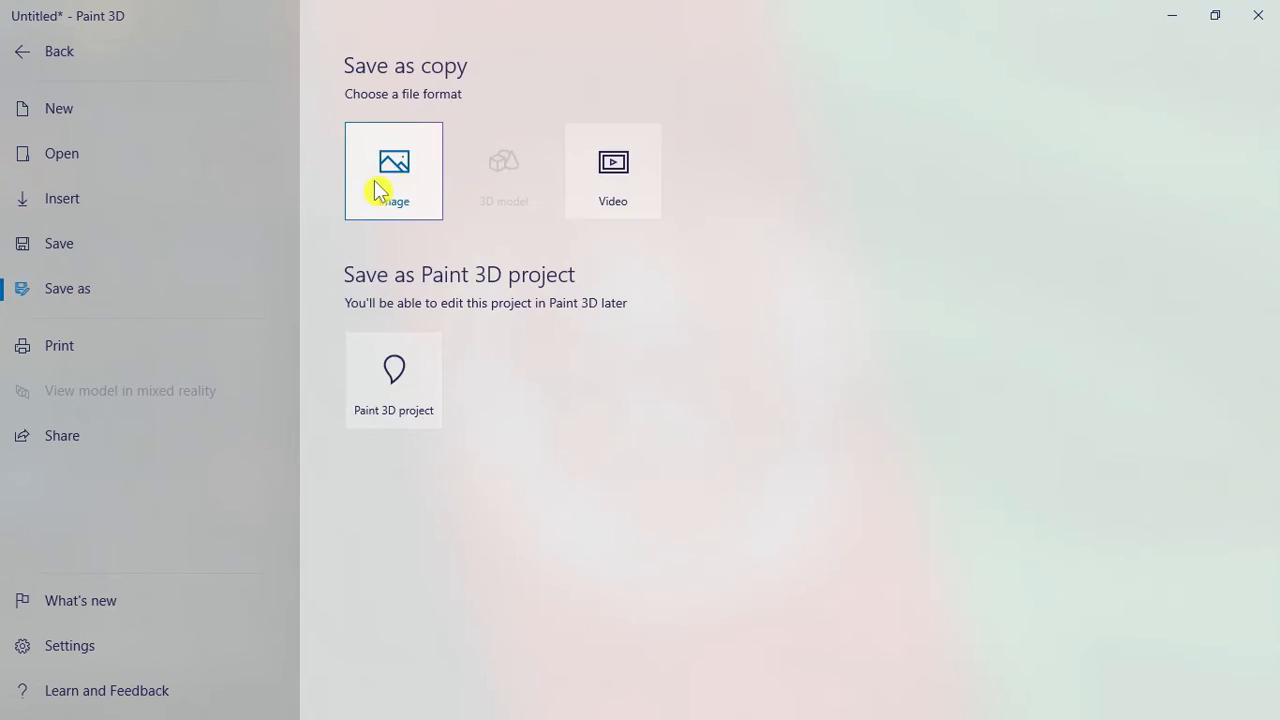
{"action": "left_click", "coordinate": [372, 187]}
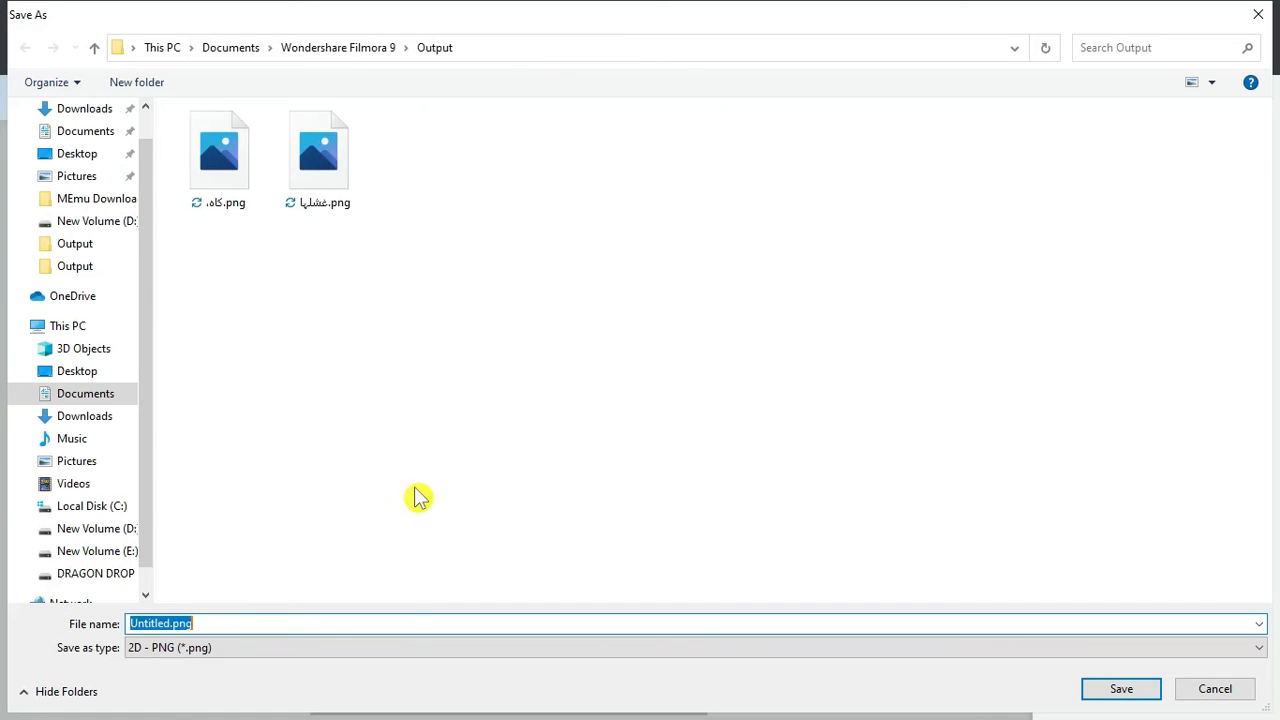
{"action": "left_click", "coordinate": [1121, 689]}
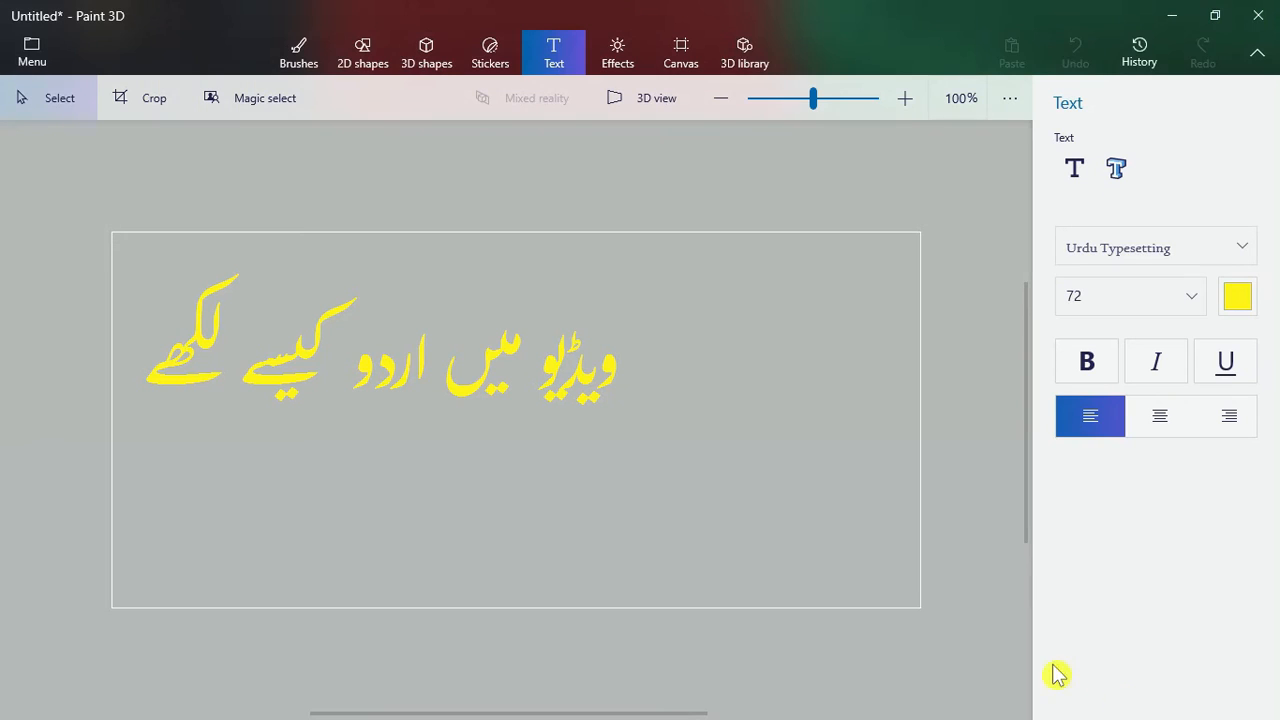
{"action": "left_click", "coordinate": [1172, 27]}
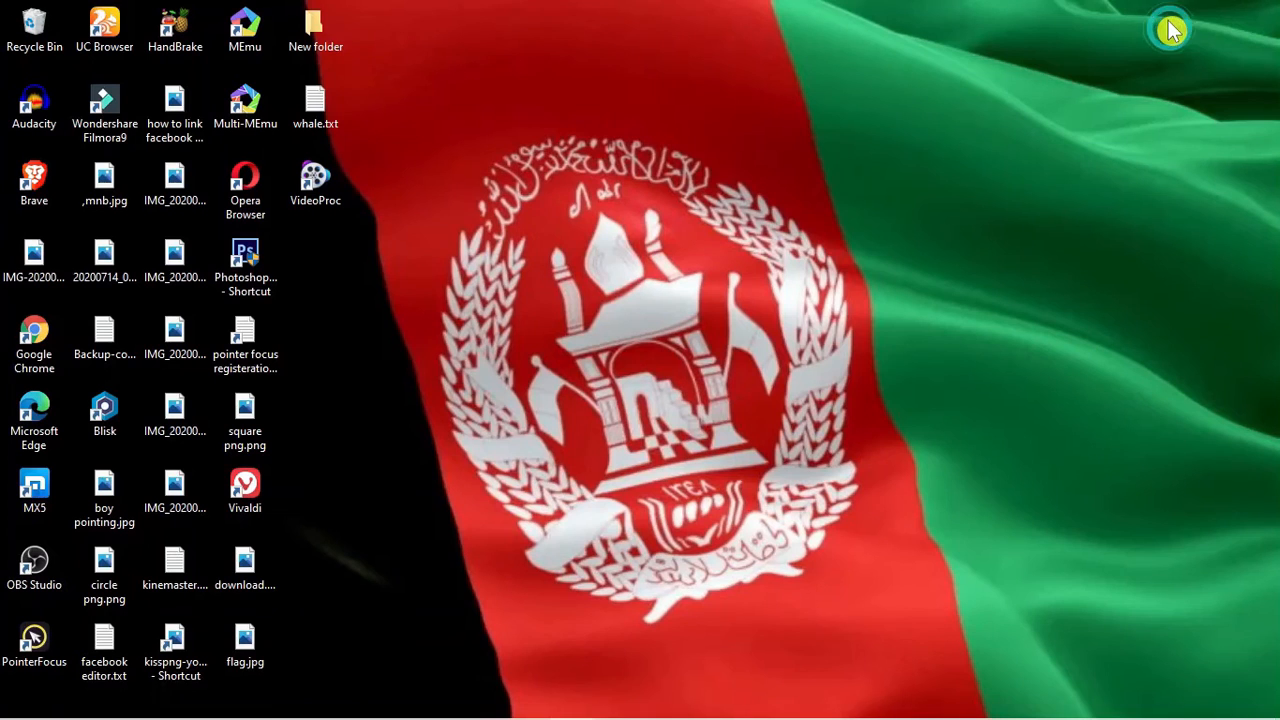
Switch to Filmora9 and delete the placeholder text "open paint 3d" from the title in the Advanced Text Edit window.
{"action": "left_click", "coordinate": [523, 704]}
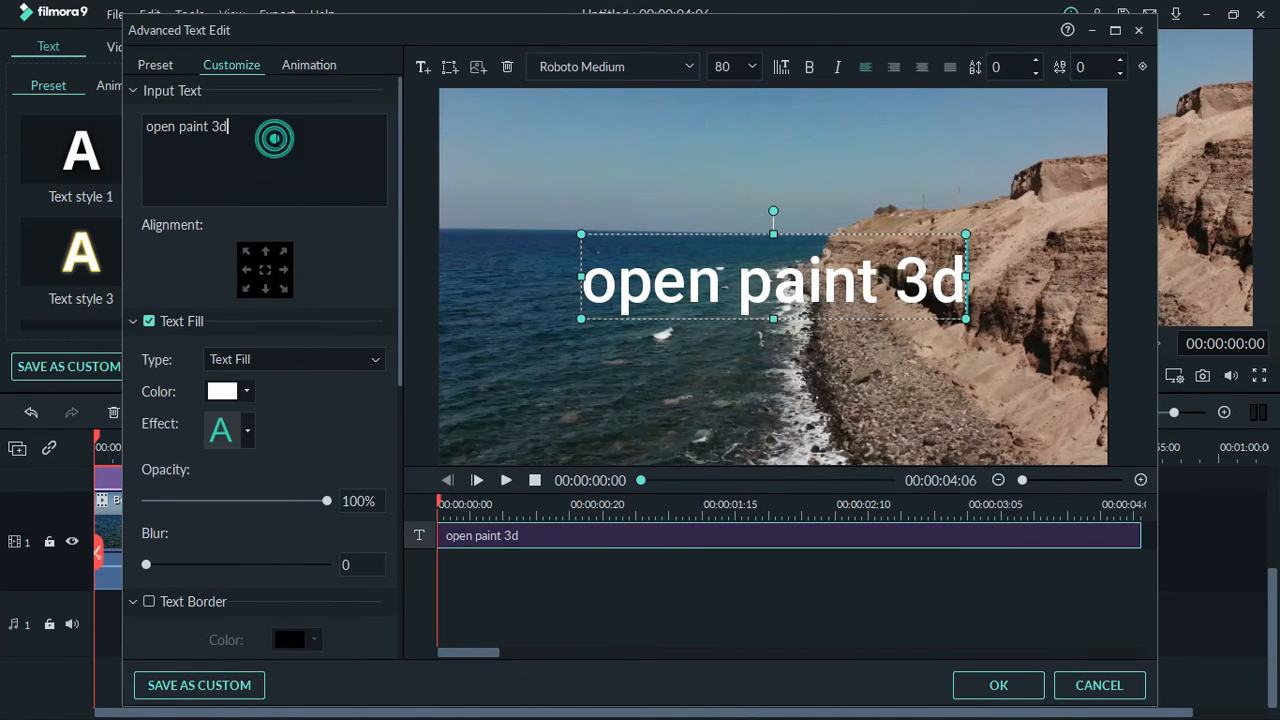
{"action": "key", "text": "BackSpace"}
{"action": "key", "text": "BackSpace"}
{"action": "key", "text": "BackSpace"}
{"action": "key", "text": "BackSpace"}
{"action": "key", "text": "BackSpace"}
{"action": "key", "text": "BackSpace"}
{"action": "key", "text": "BackSpace"}
{"action": "key", "text": "BackSpace"}
{"action": "key", "text": "BackSpace"}
{"action": "key", "text": "BackSpace"}
{"action": "key", "text": "BackSpace"}
{"action": "key", "text": "BackSpace"}
{"action": "key", "text": "BackSpace"}
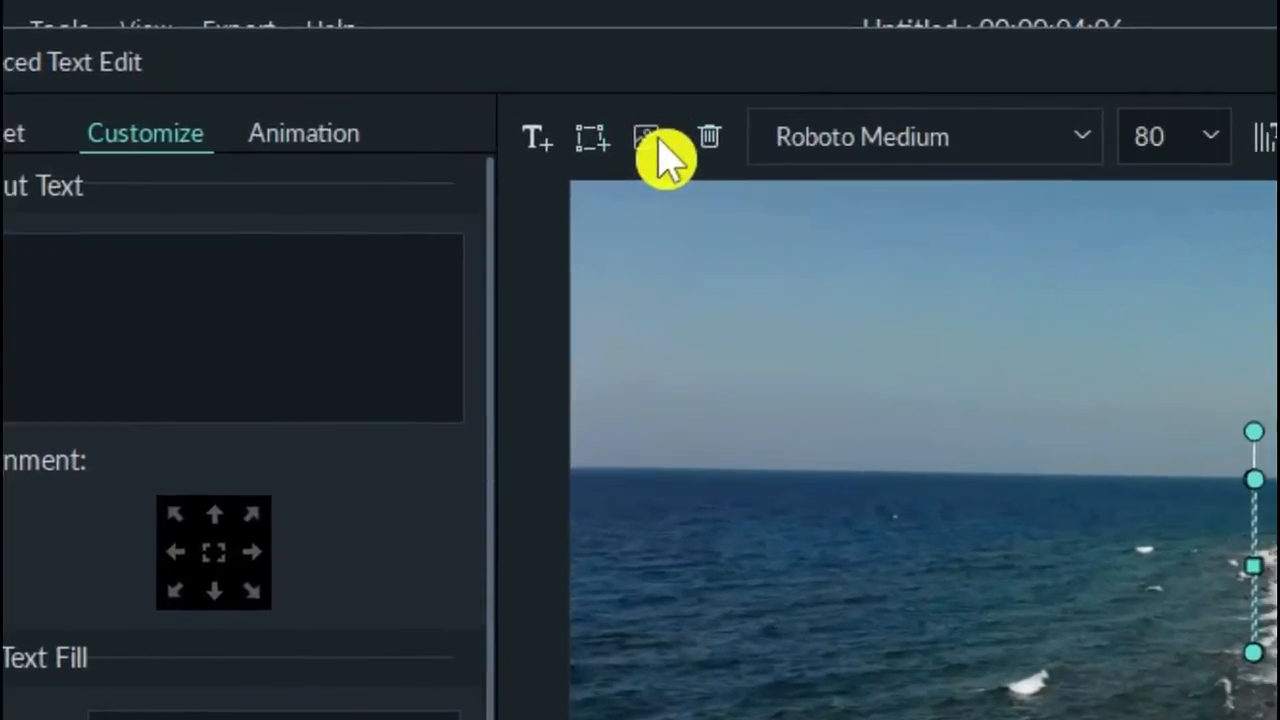
Insert Untitled.png from the Output folder as an image in the title and move it down to the frame's lower half.
{"action": "left_click", "coordinate": [650, 139]}
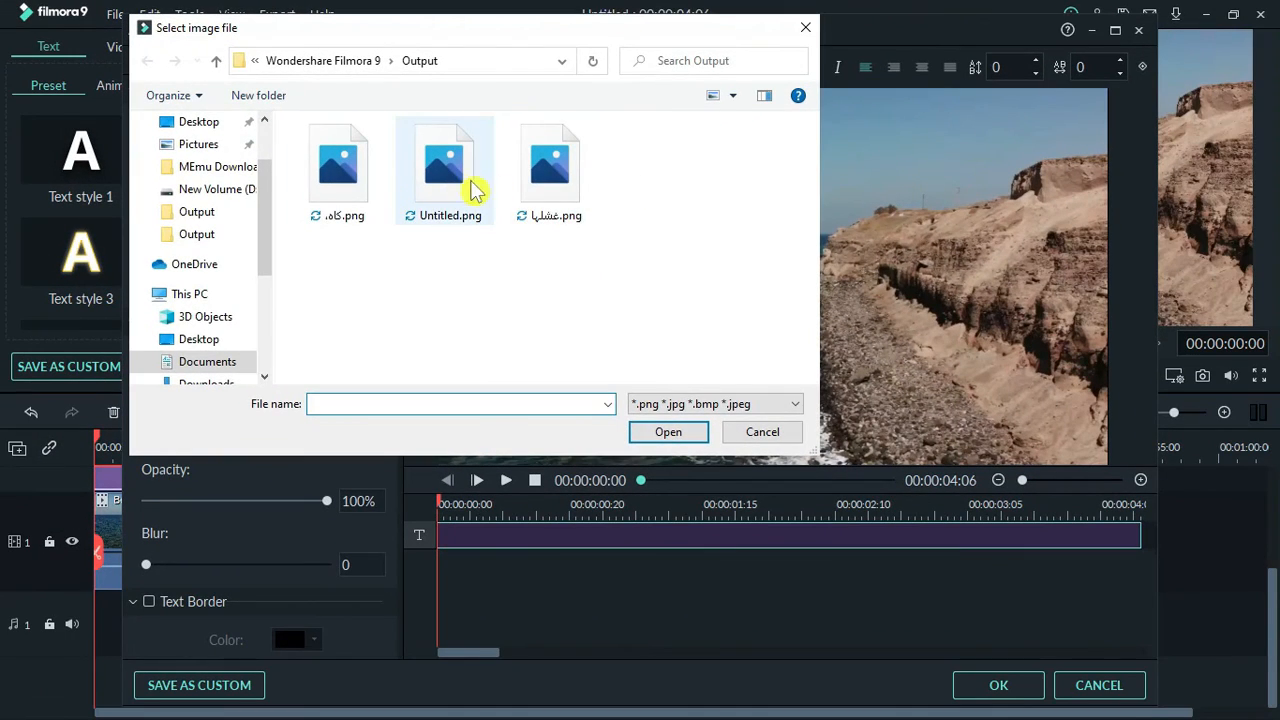
{"action": "double_click", "coordinate": [449, 186]}
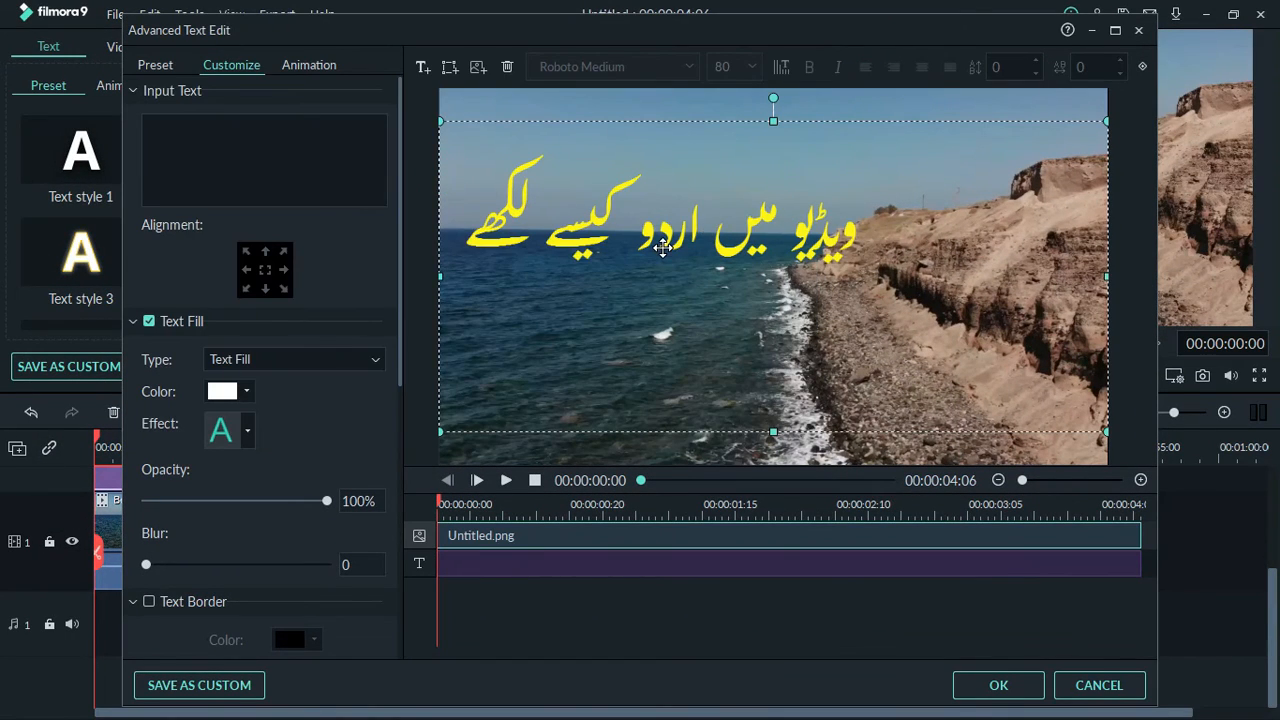
{"action": "left_click_drag", "start_coordinate": [662, 248], "coordinate": [664, 247]}
{"action": "left_click_drag", "start_coordinate": [664, 247], "coordinate": [705, 237]}
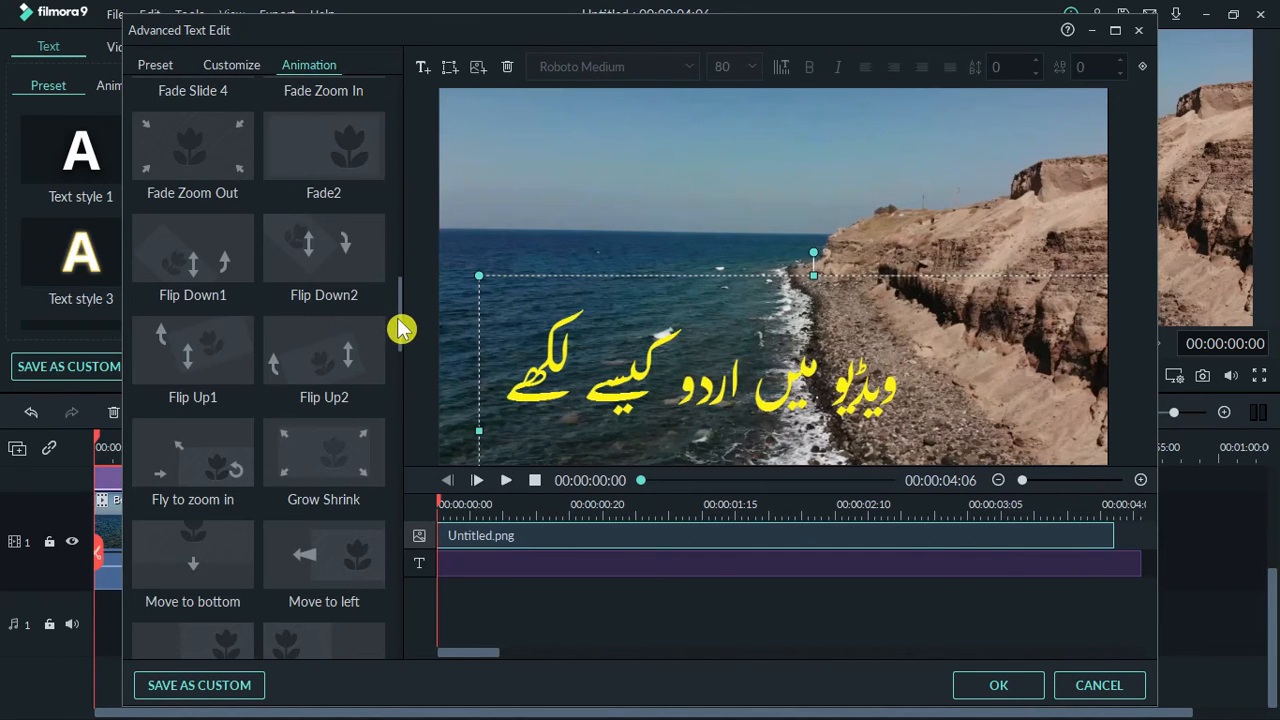
Apply the Erase animation to the Urdu text image, shift it further toward the frame's lower right and accept the title edits.
{"action": "scroll", "coordinate": [399, 318], "scroll_direction": "up", "scroll_amount": 2}
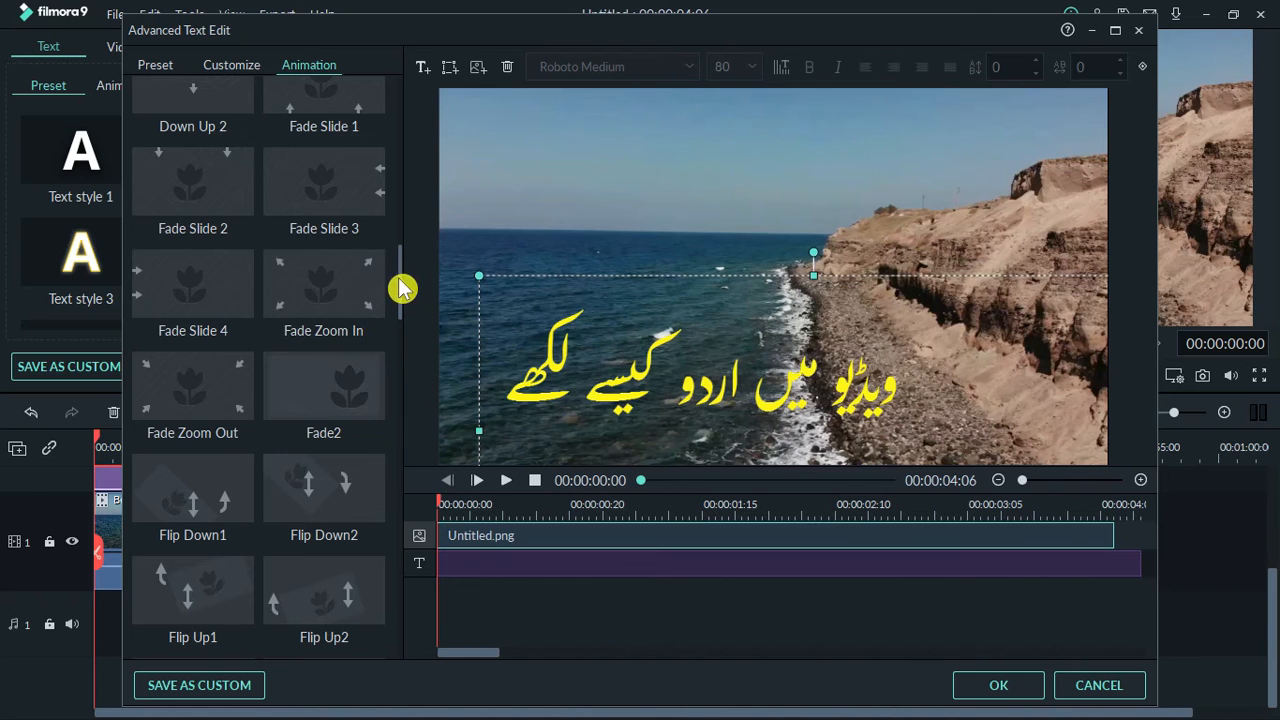
{"action": "left_click_drag", "start_coordinate": [399, 279], "coordinate": [408, 166]}
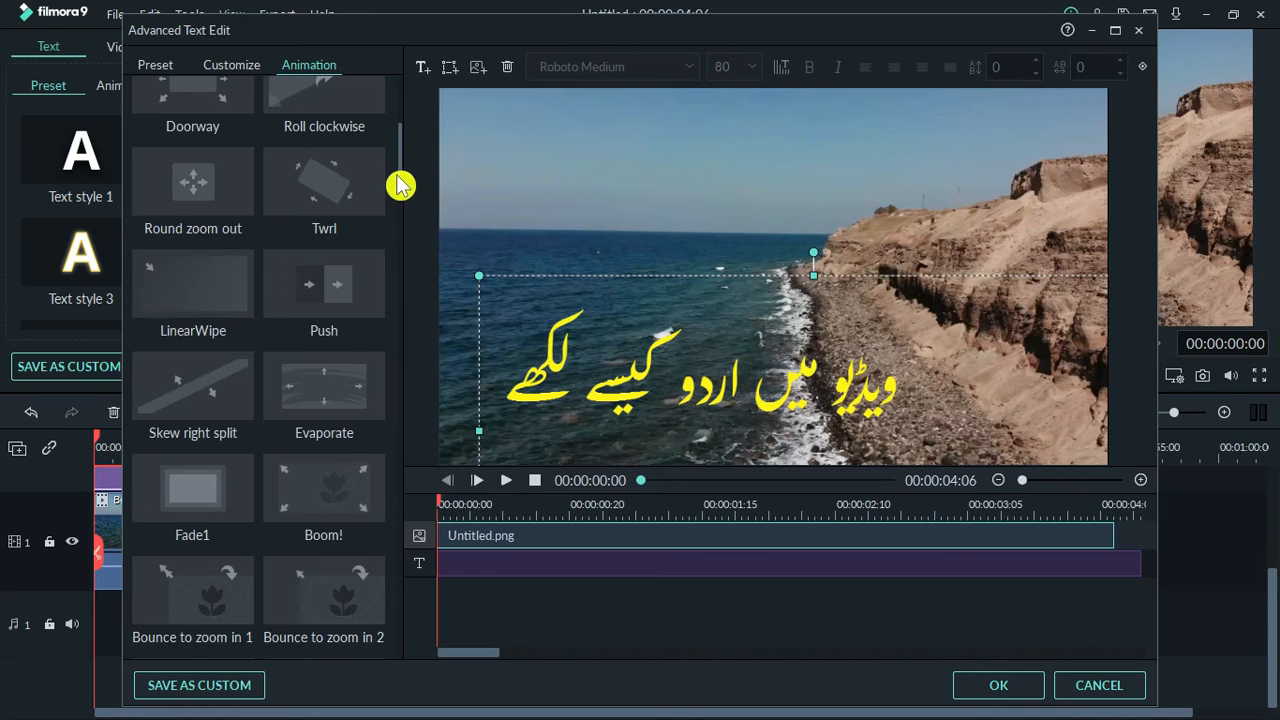
{"action": "left_click_drag", "start_coordinate": [406, 185], "coordinate": [407, 143]}
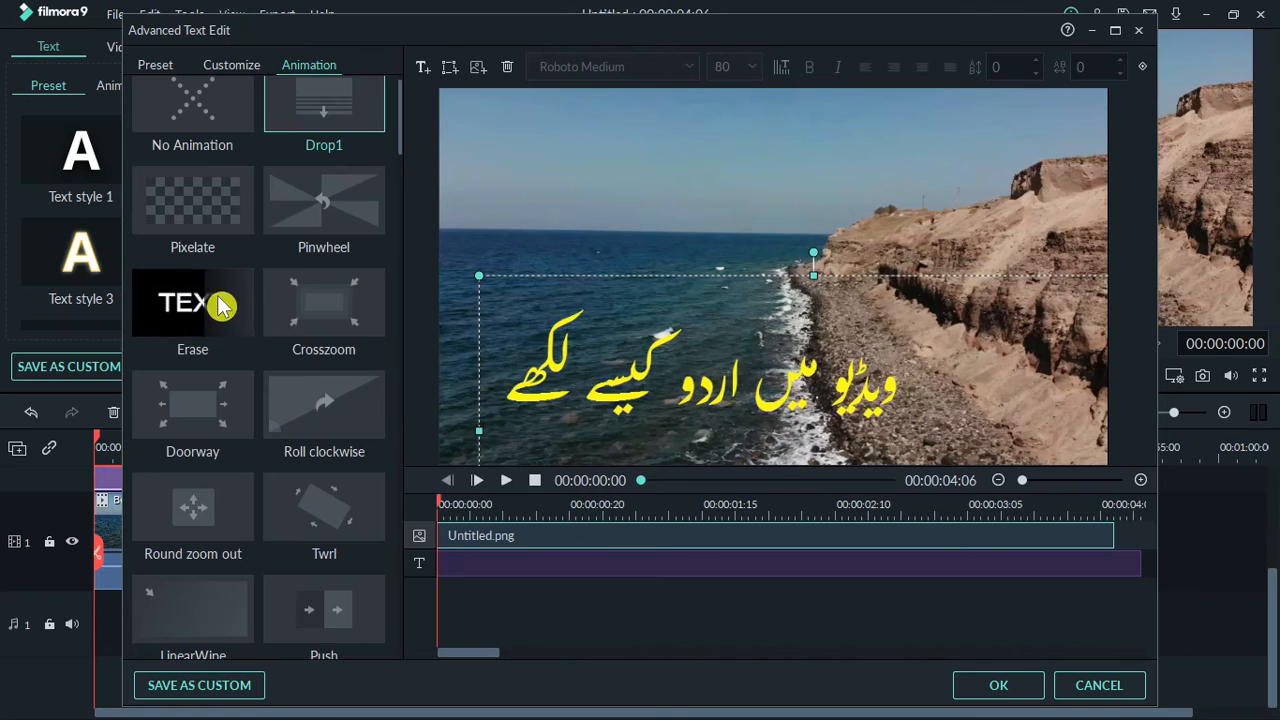
{"action": "double_click", "coordinate": [182, 306]}
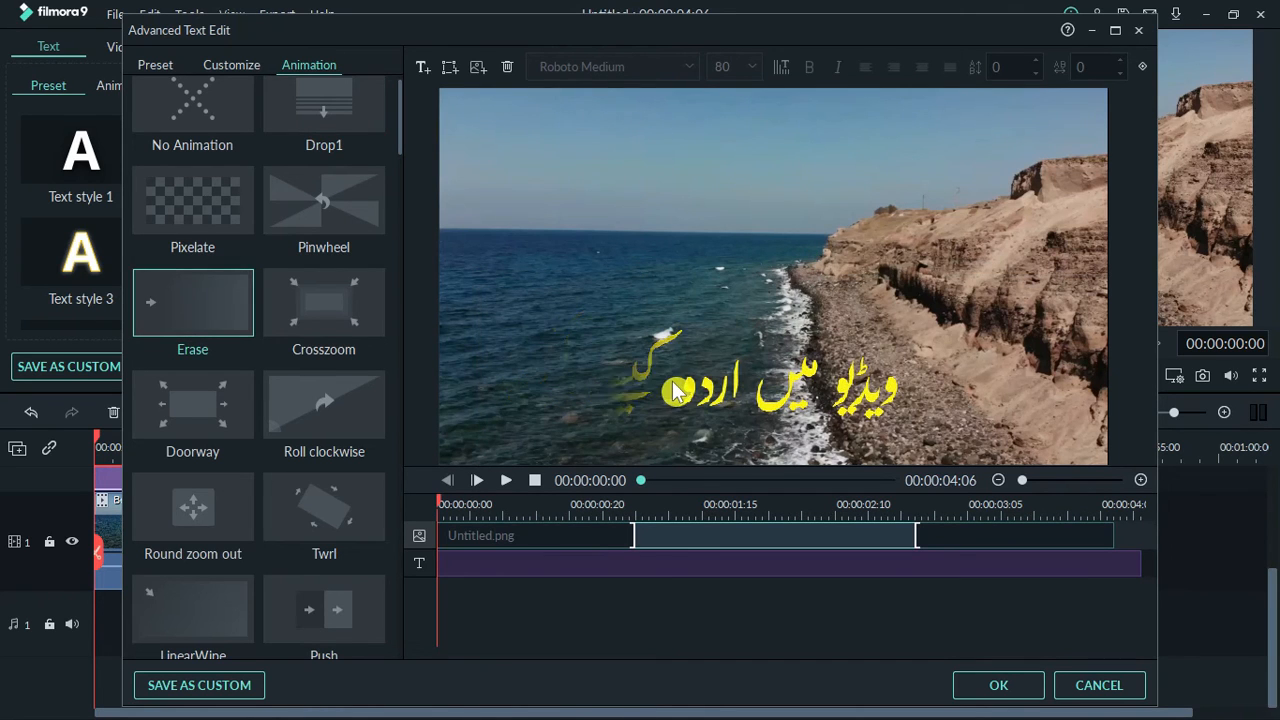
{"action": "left_click_drag", "start_coordinate": [720, 388], "coordinate": [793, 429]}
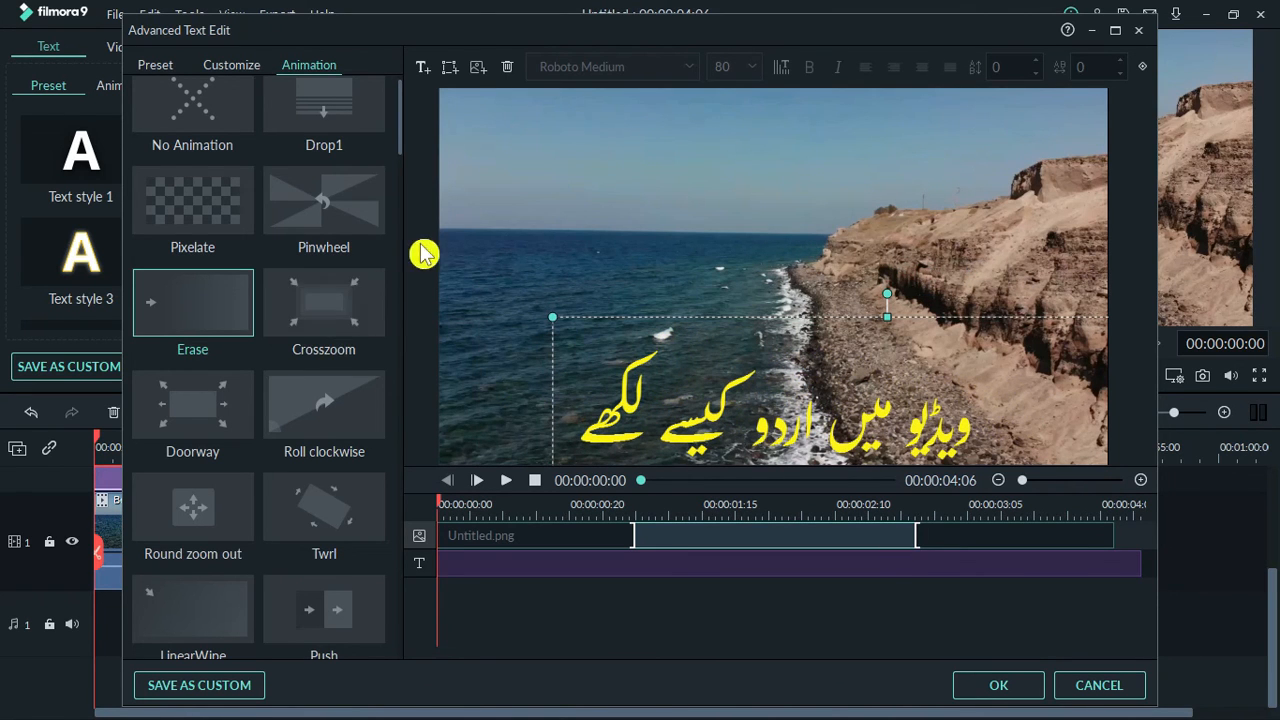
{"action": "left_click", "coordinate": [991, 690]}
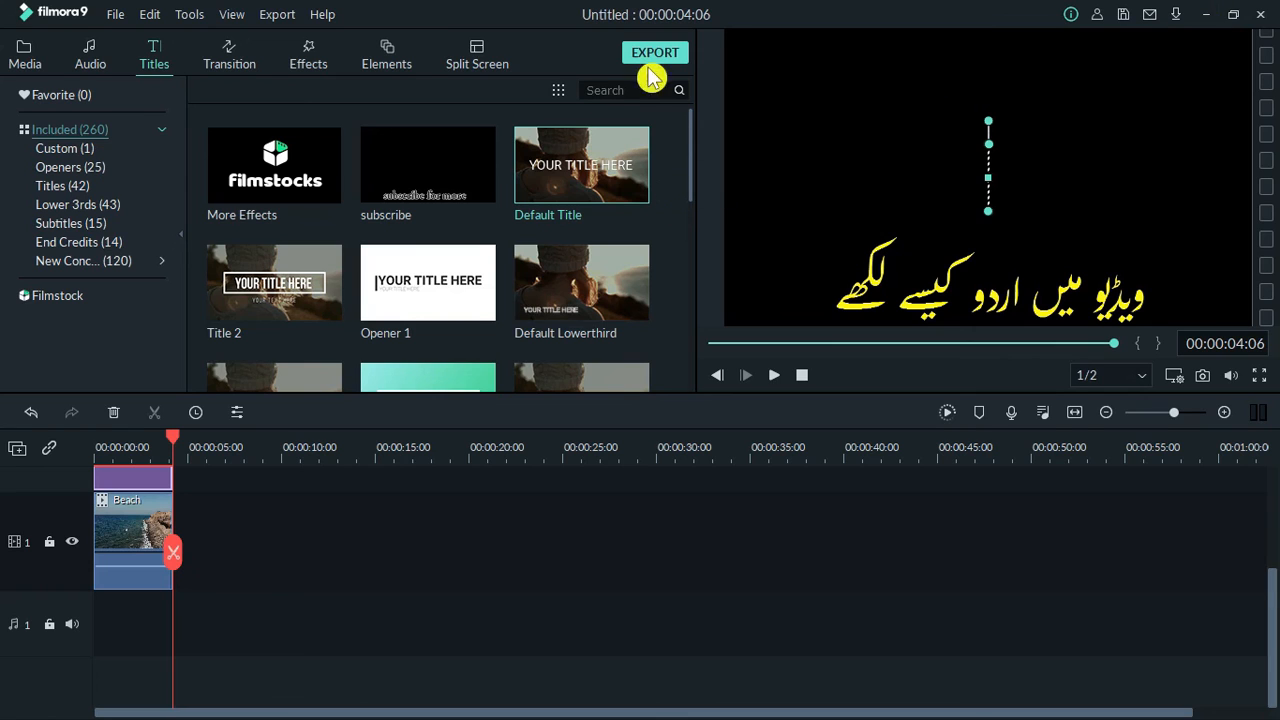
Open the Project Media folder in the media library.
{"action": "left_click", "coordinate": [22, 60]}
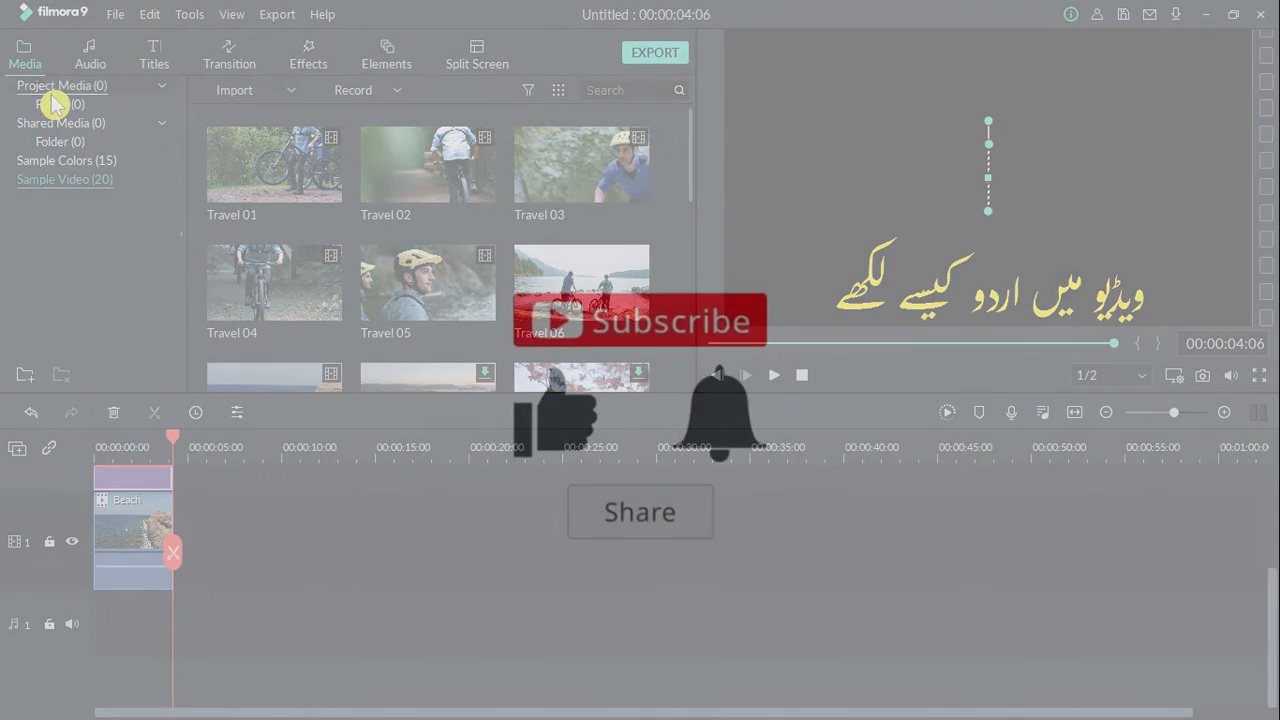
{"action": "left_click", "coordinate": [45, 87]}
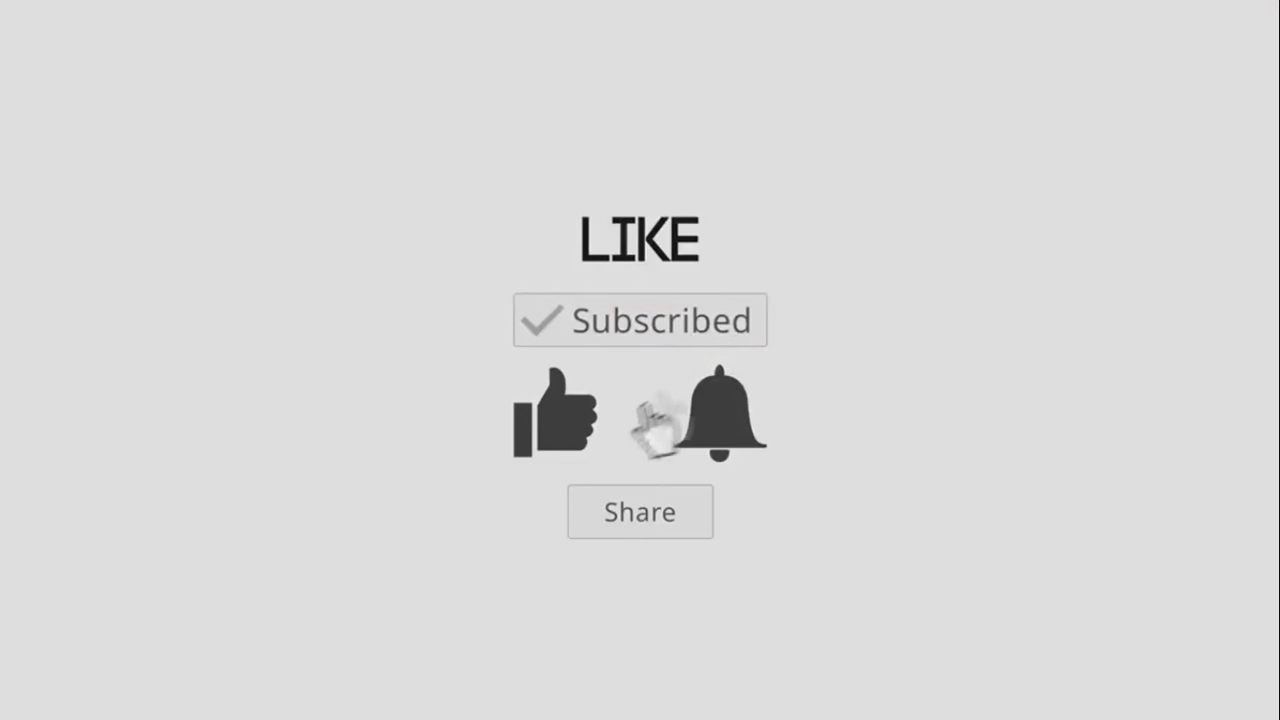